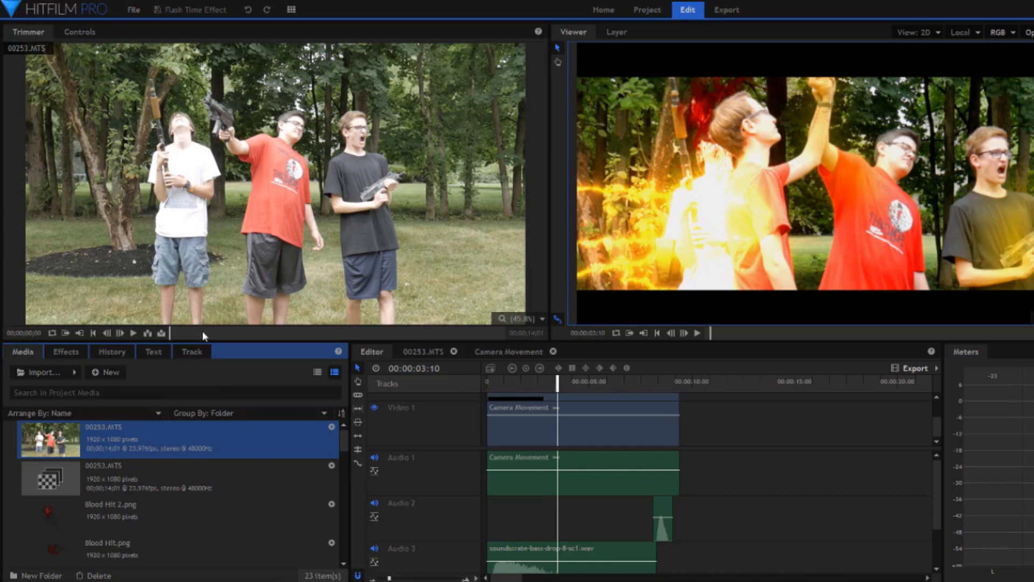
Scrub through the 00253.MTS source clip from its start to about 13 seconds to review the raw footage.
left_click(203, 333)
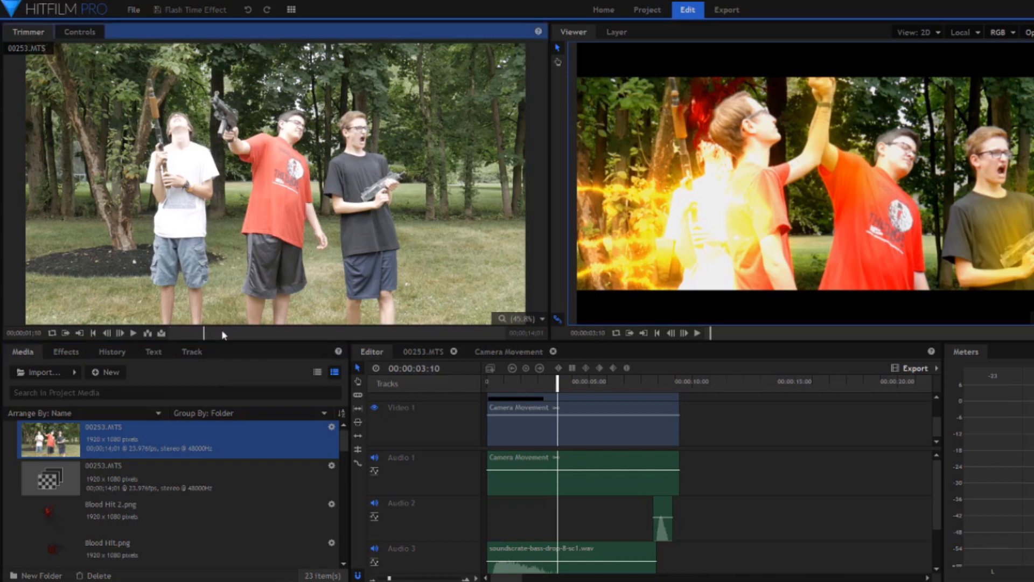
left_click(243, 333)
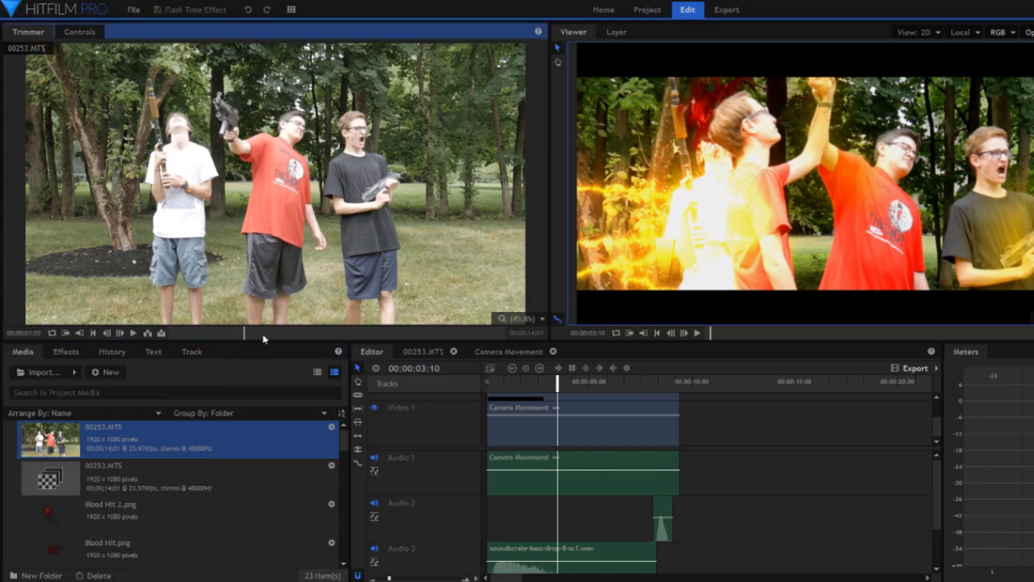
left_click(267, 333)
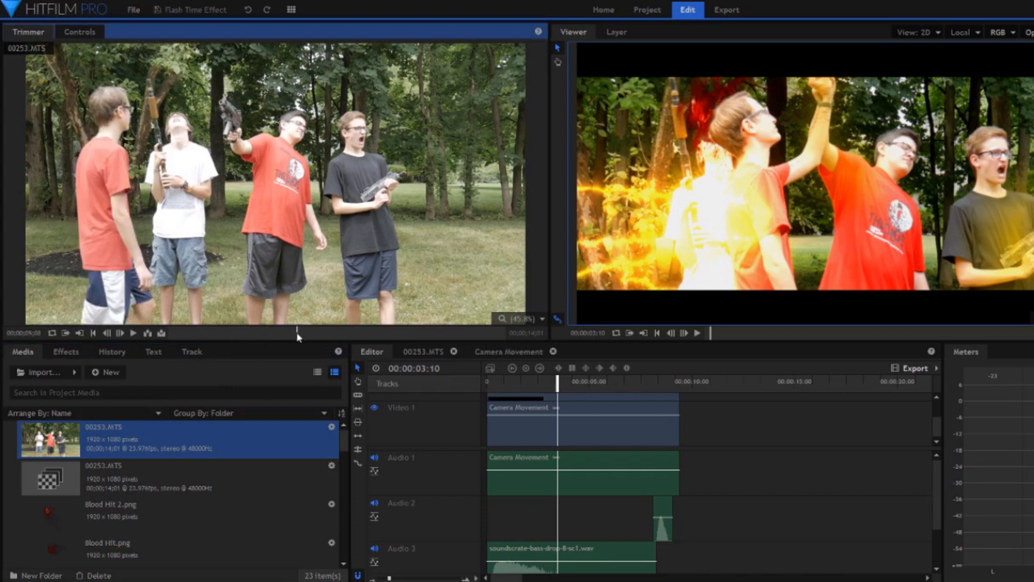
left_click(337, 333)
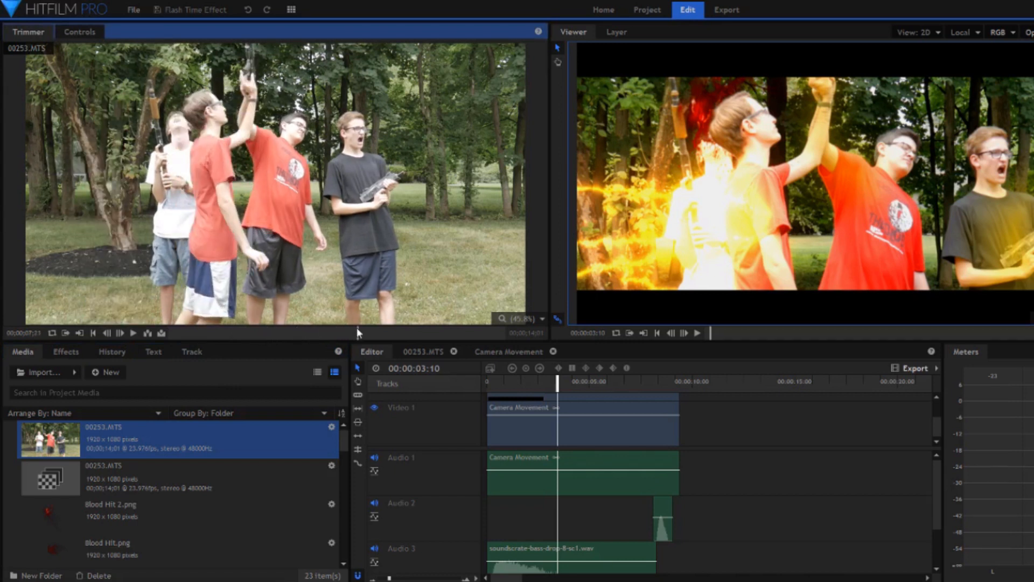
left_click(384, 333)
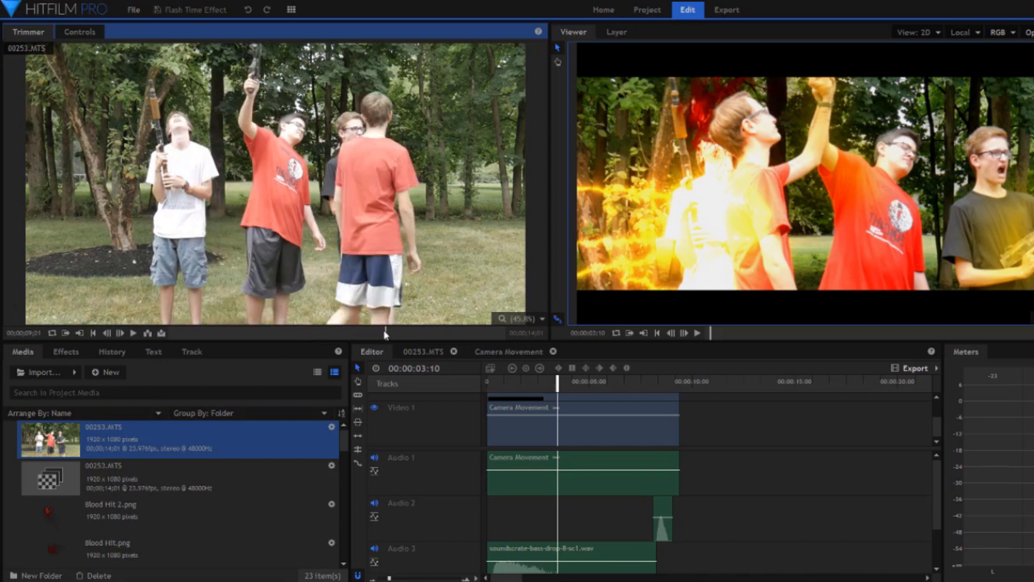
left_click(410, 333)
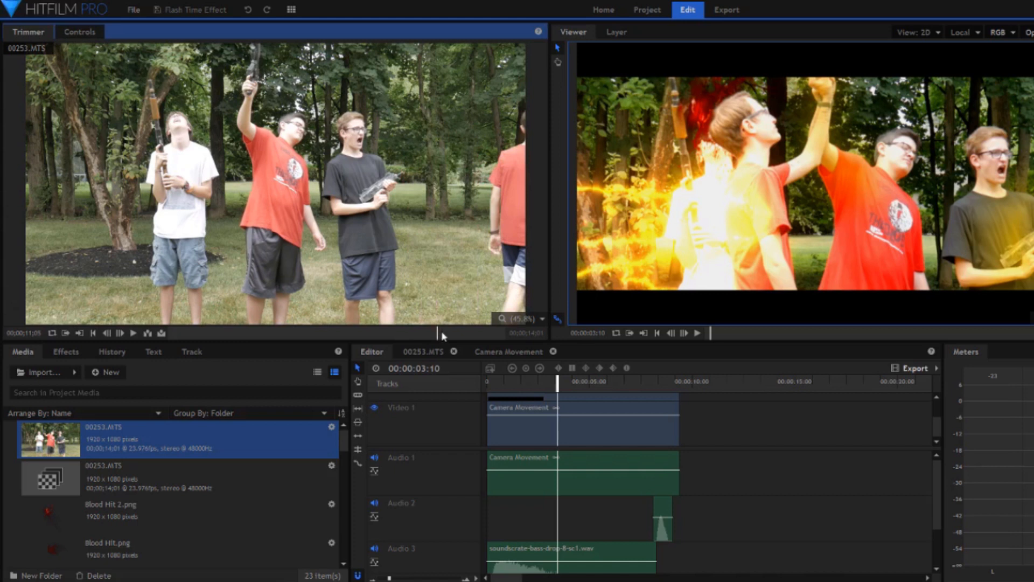
left_click(461, 332)
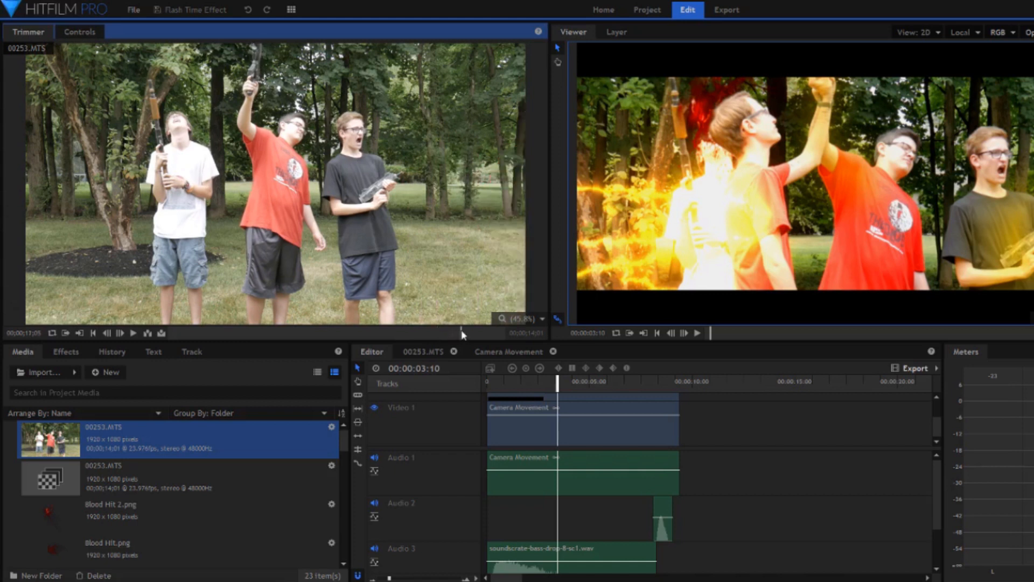
left_click(480, 331)
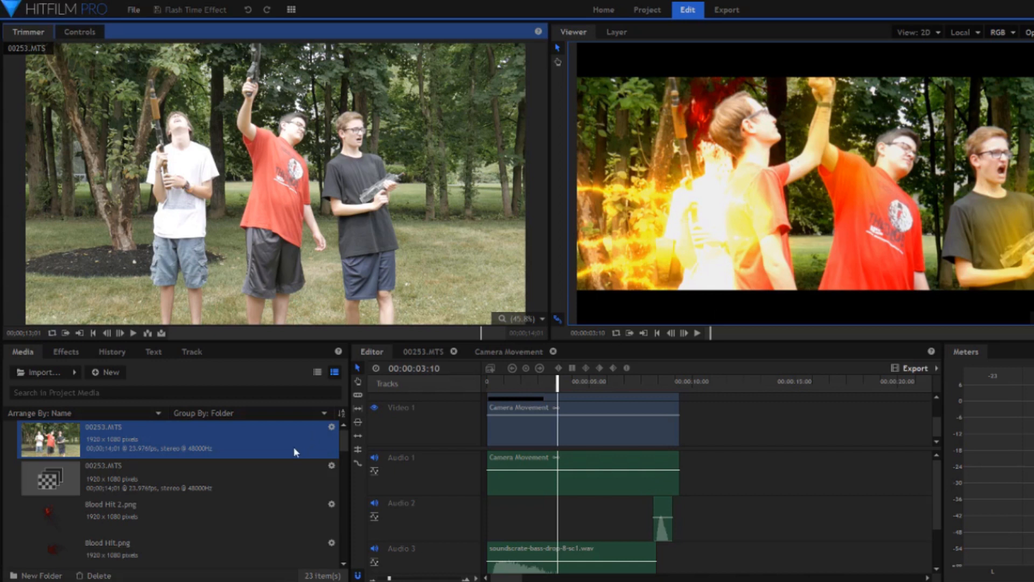
Browse the project media and preview Blood Hit 2.png and Blood Hit.png.
scroll(244, 473, "down", 6)
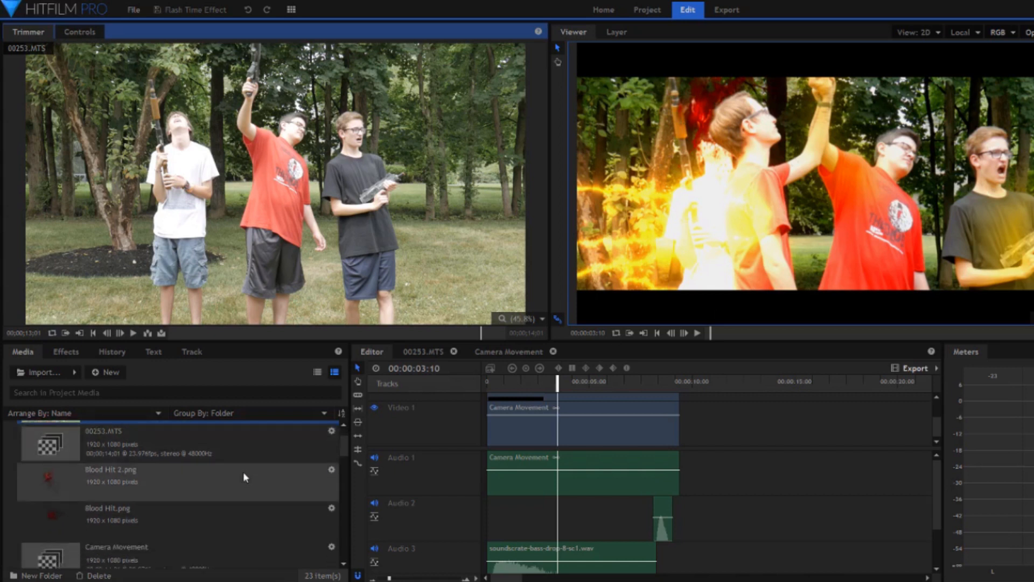
scroll(245, 476, "down", 2)
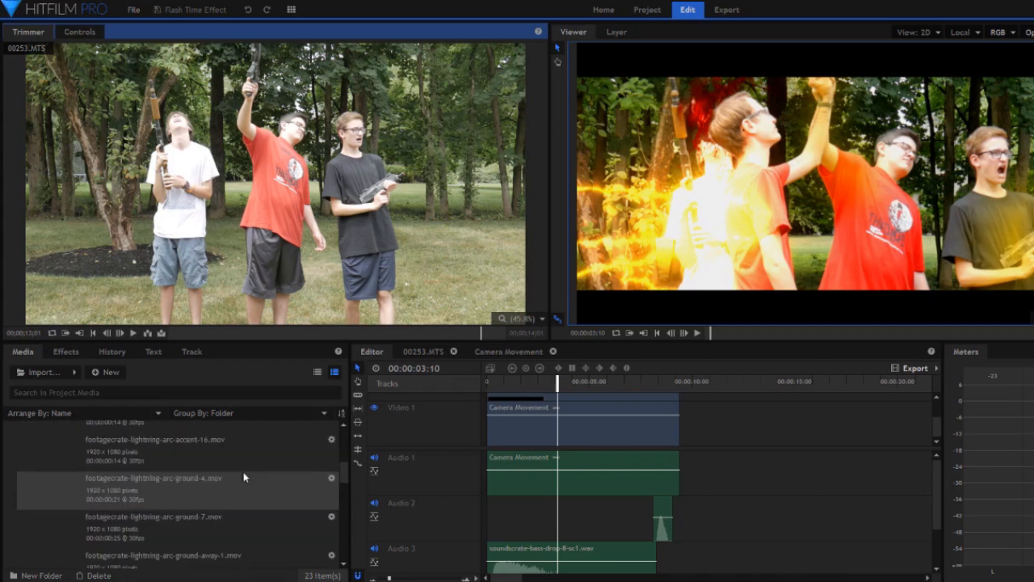
scroll(246, 477, "down", 1)
scroll(244, 477, "down", 1)
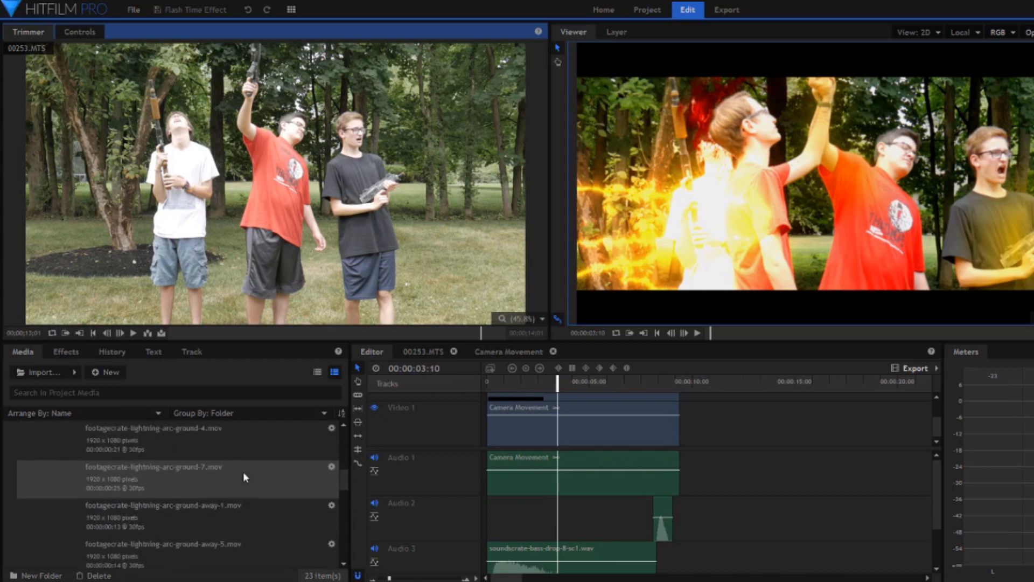
scroll(244, 476, "down", 5)
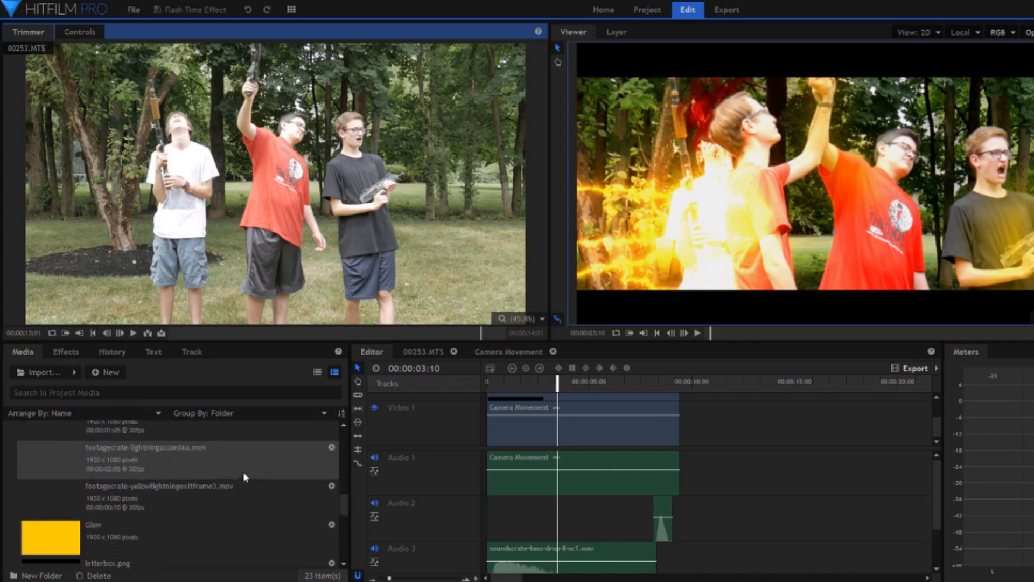
scroll(244, 476, "down", 3)
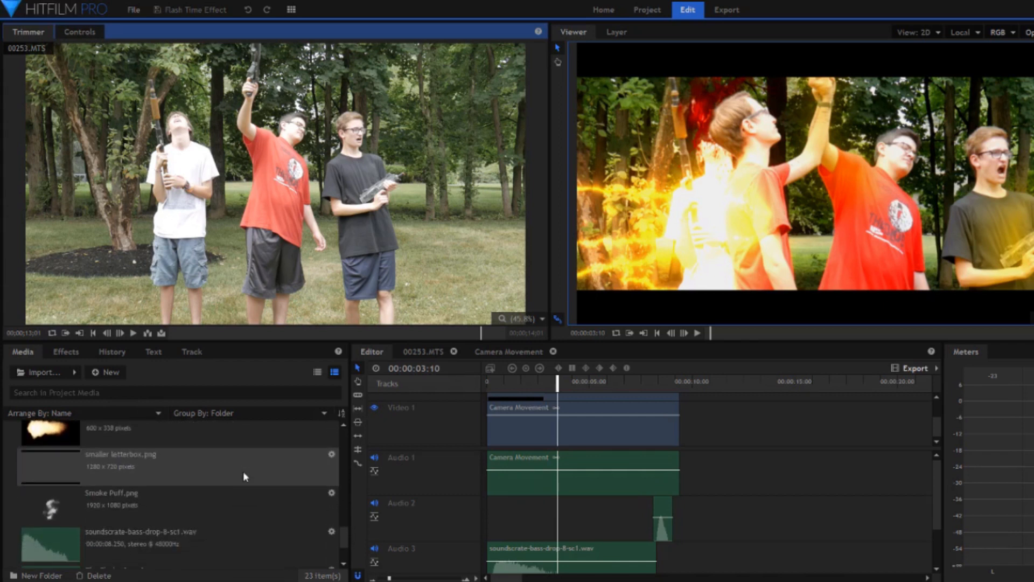
scroll(243, 476, "up", 2)
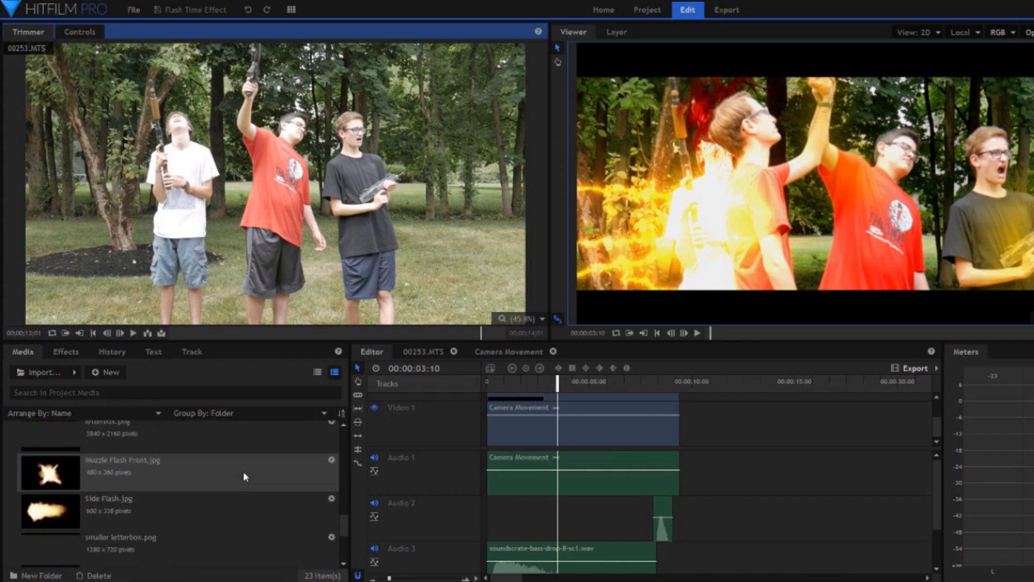
scroll(244, 475, "up", 5)
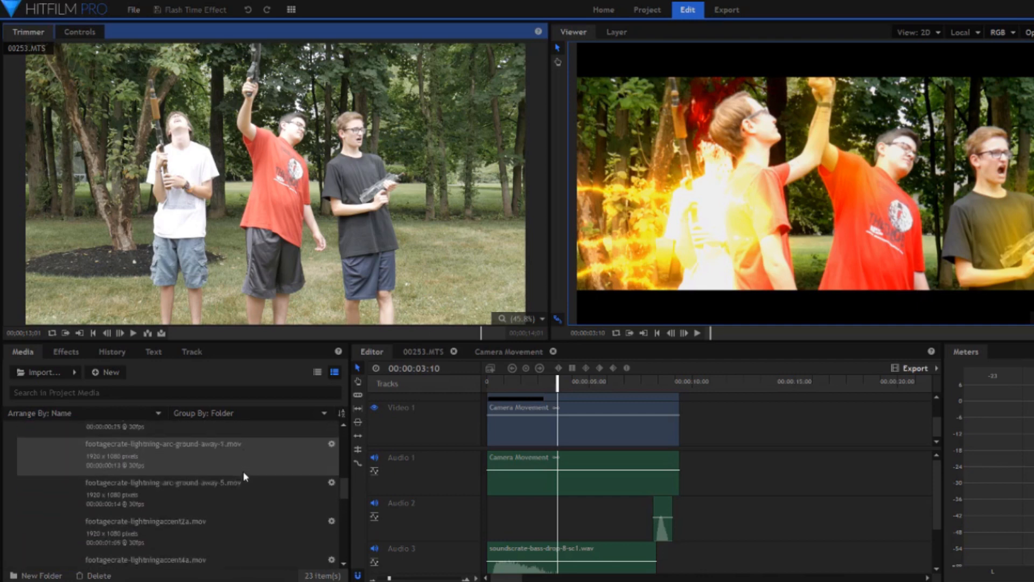
scroll(243, 471, "up", 5)
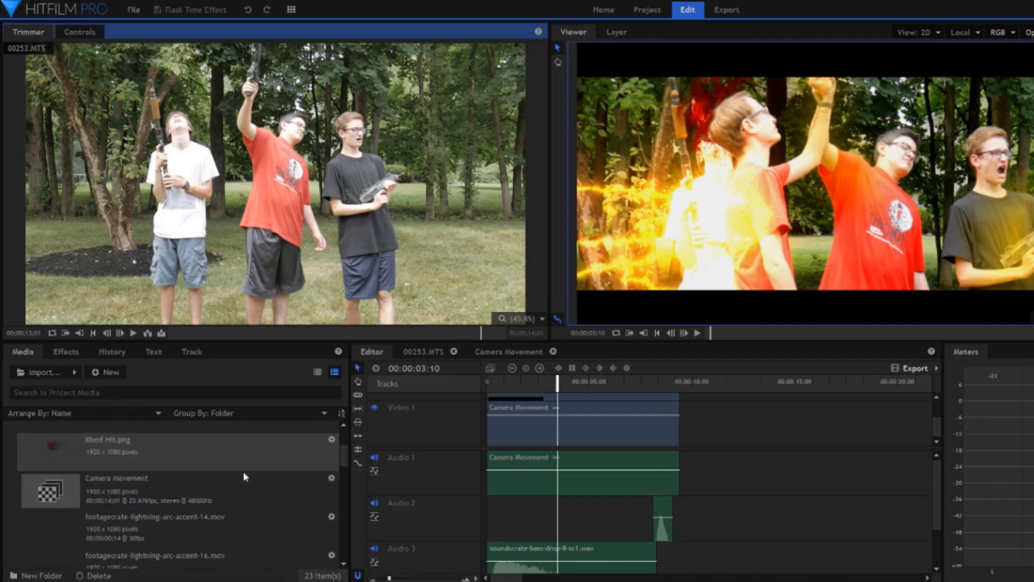
left_click(221, 460)
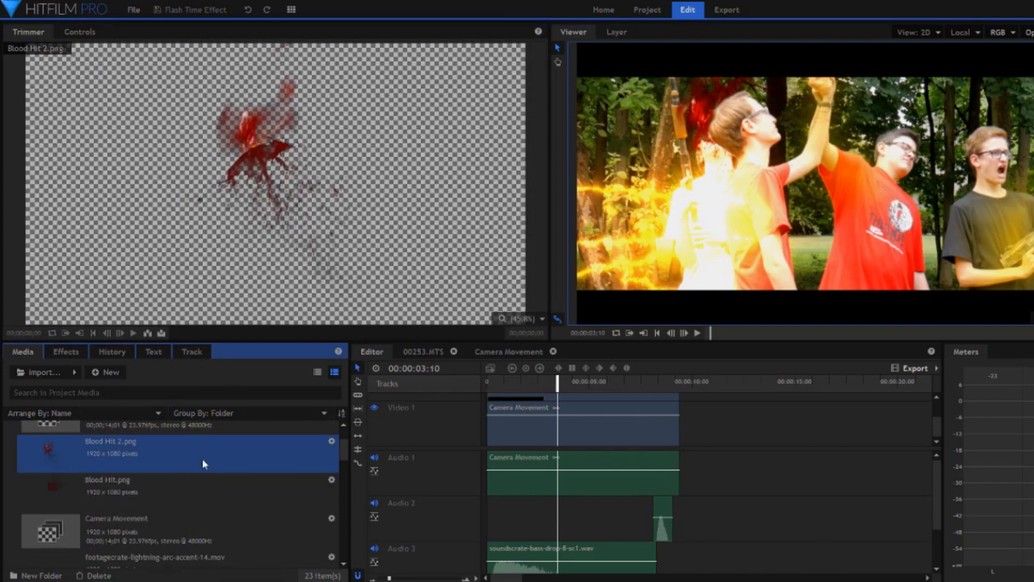
left_click(187, 493)
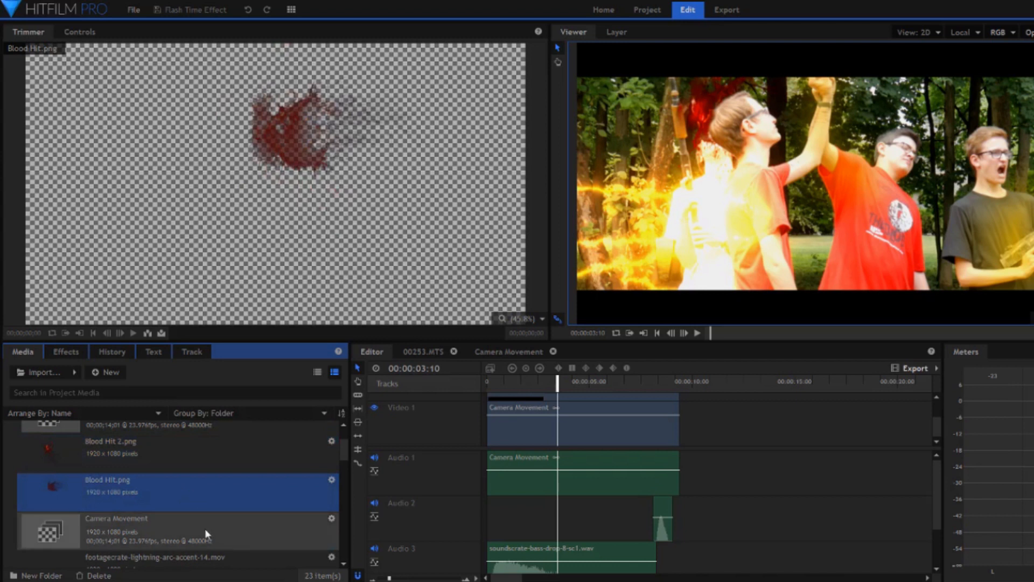
Look through the lightning clips in the project media and preview Muzzle Flash Front.jpg and Side Flash.jpg.
scroll(205, 528, "down", 3)
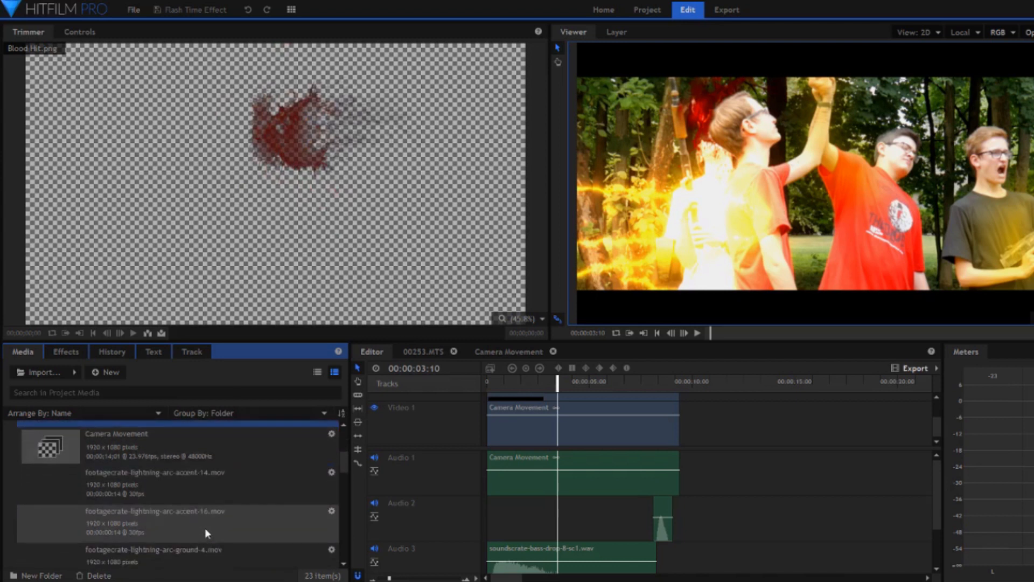
scroll(205, 528, "down", 1)
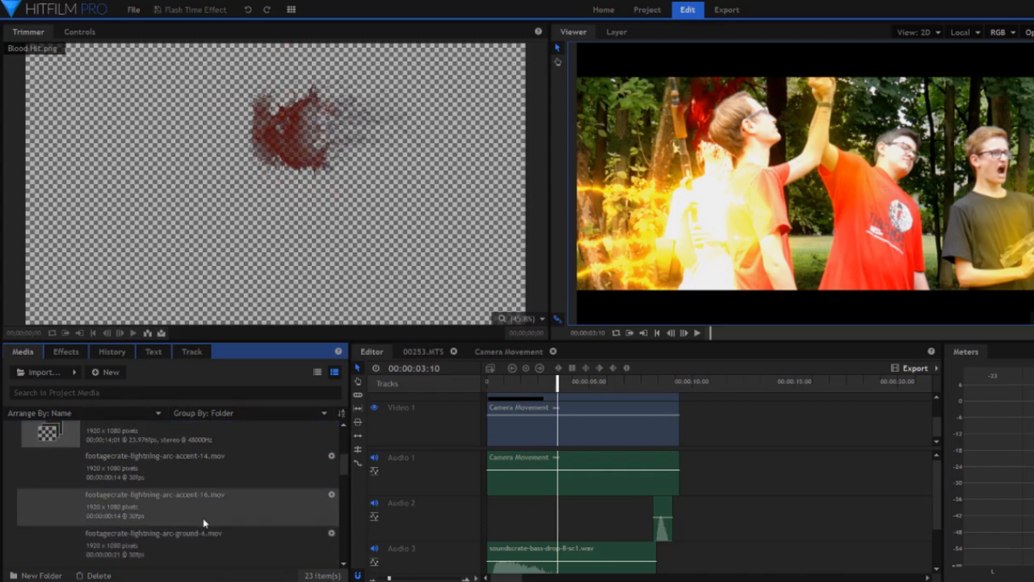
scroll(205, 523, "down", 5)
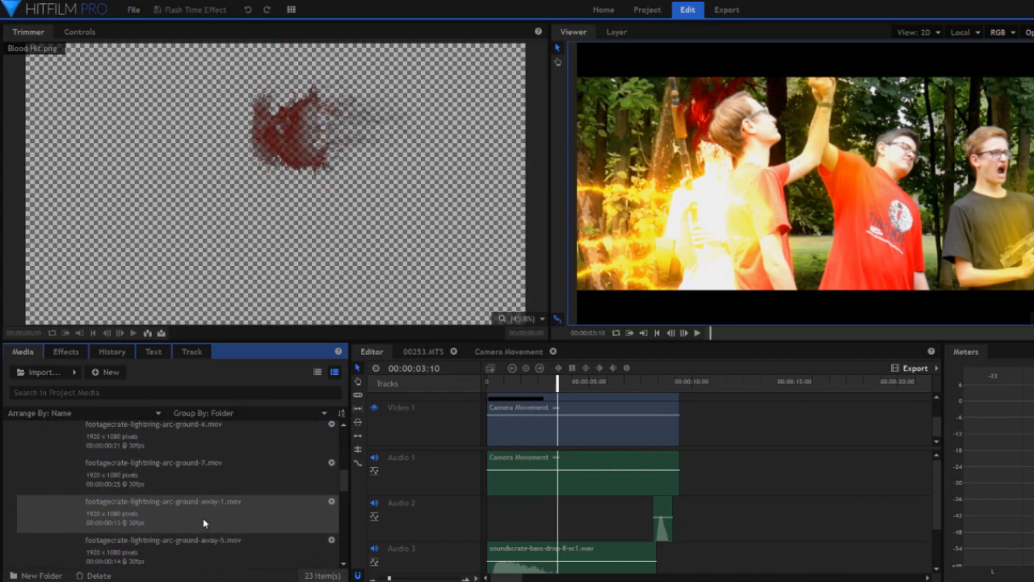
scroll(205, 522, "down", 1)
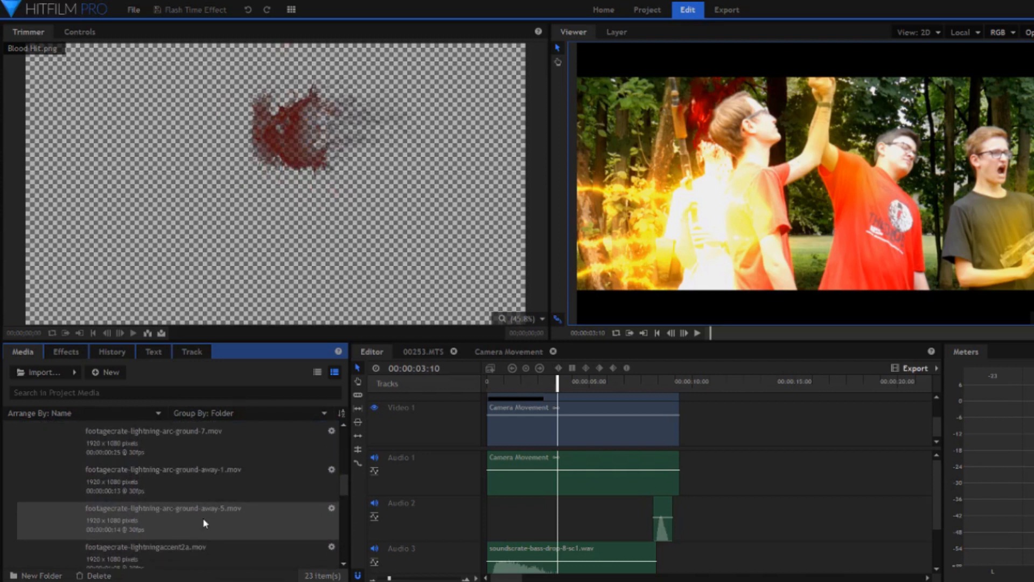
scroll(205, 522, "down", 6)
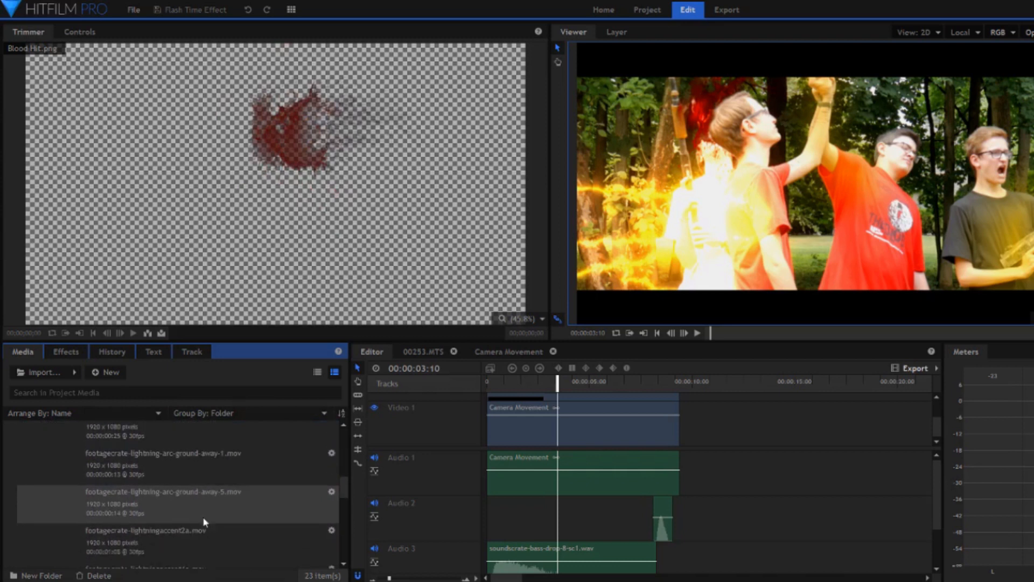
scroll(205, 523, "down", 1)
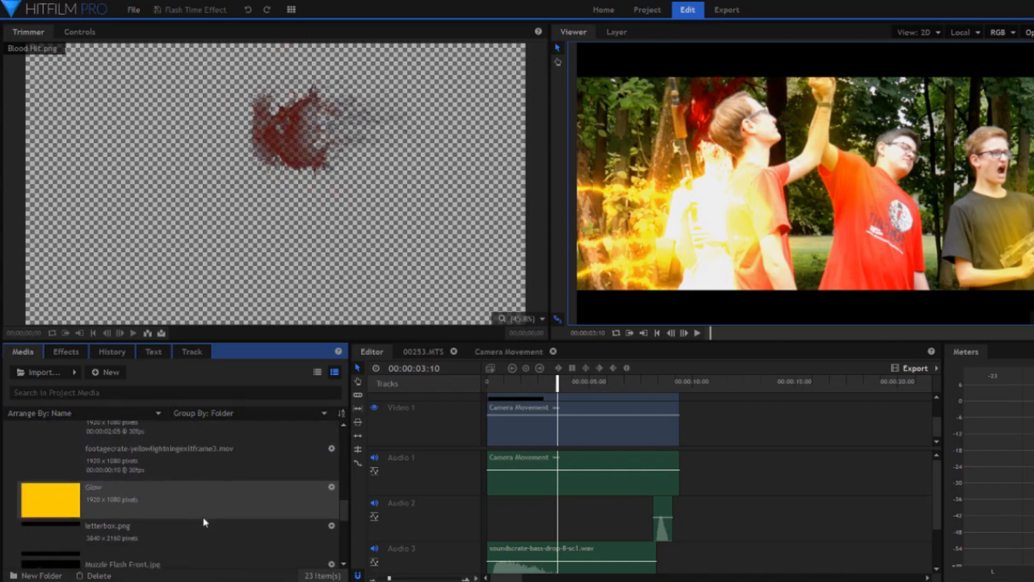
scroll(203, 521, "down", 4)
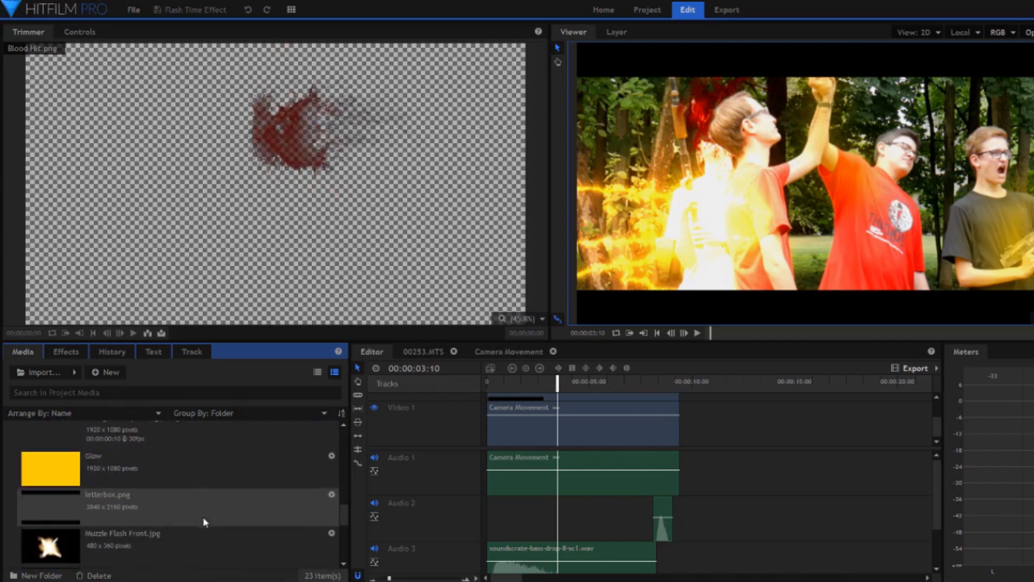
scroll(204, 521, "down", 4)
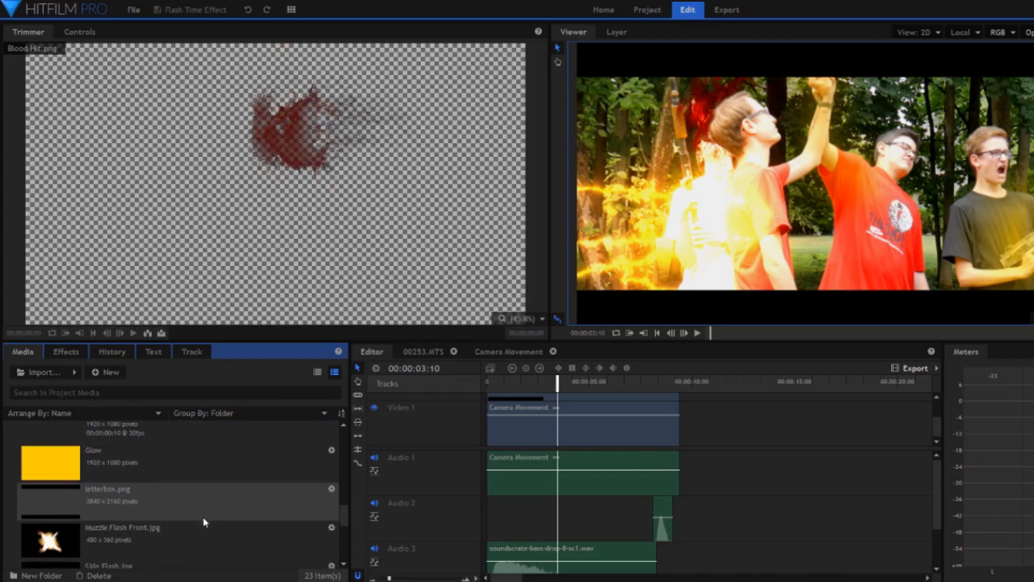
left_click(204, 521)
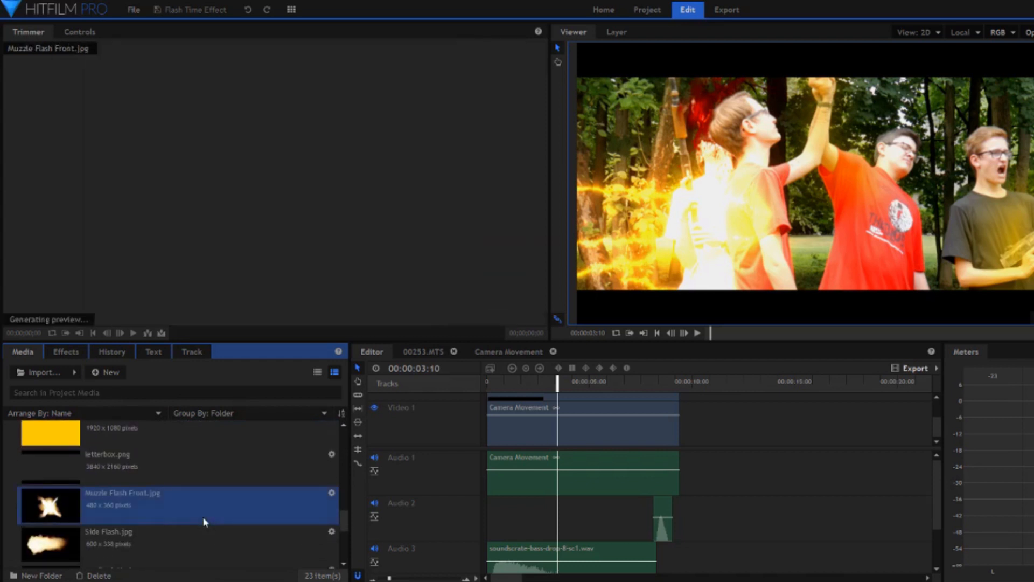
left_click(207, 540)
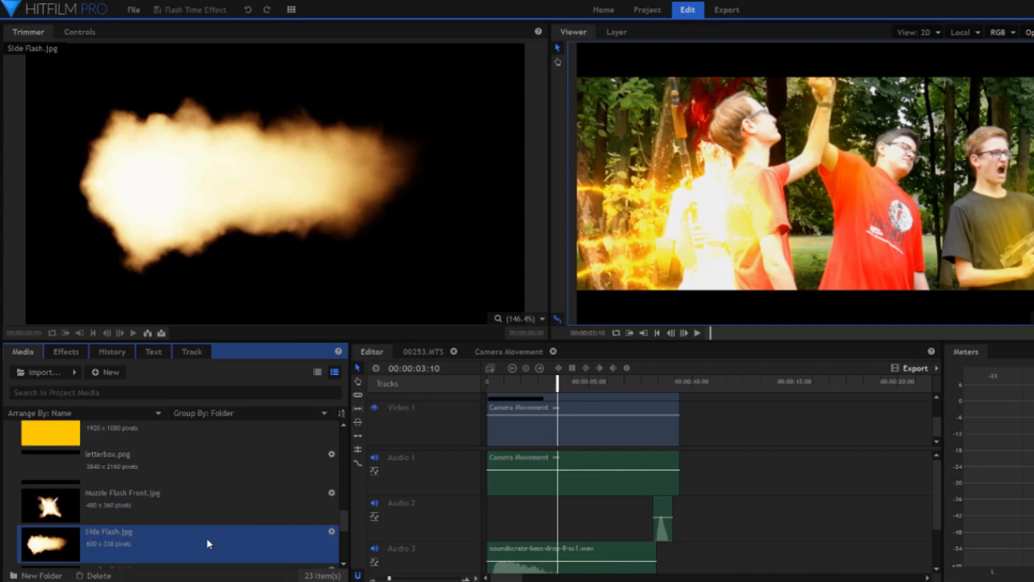
In the 00253.MTS composite, hide the 00253.MTS footage layer and check the isolated effects at 00;00;01;18 and the first frame.
left_click(424, 352)
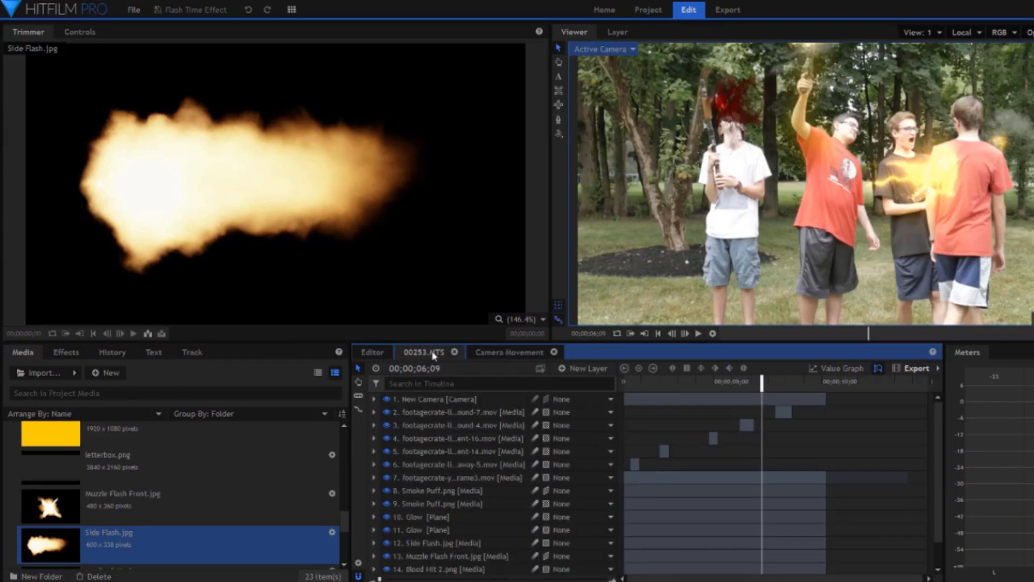
scroll(446, 485, "down", 2)
left_click(386, 567)
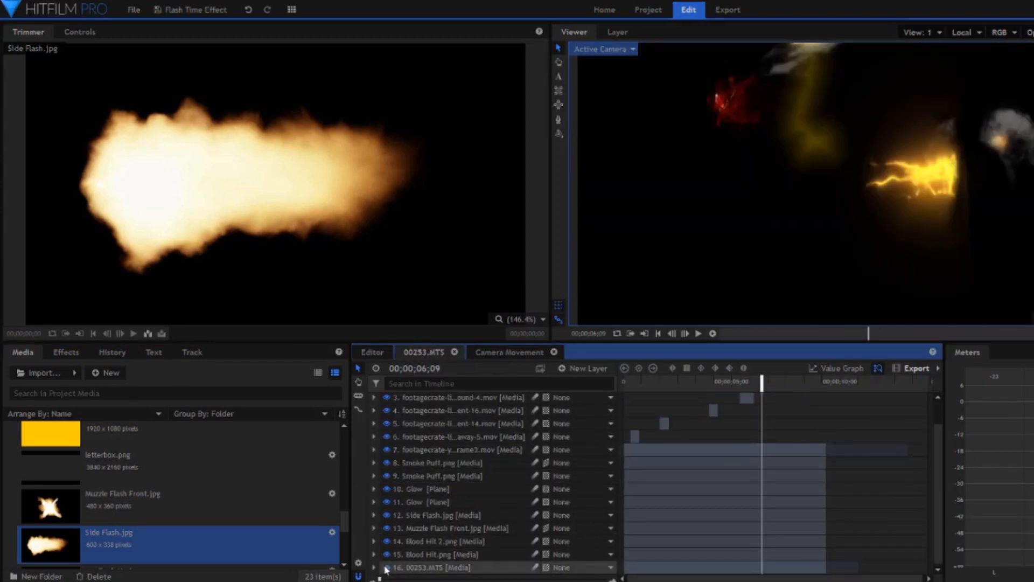
left_click_drag(683, 384, 662, 384)
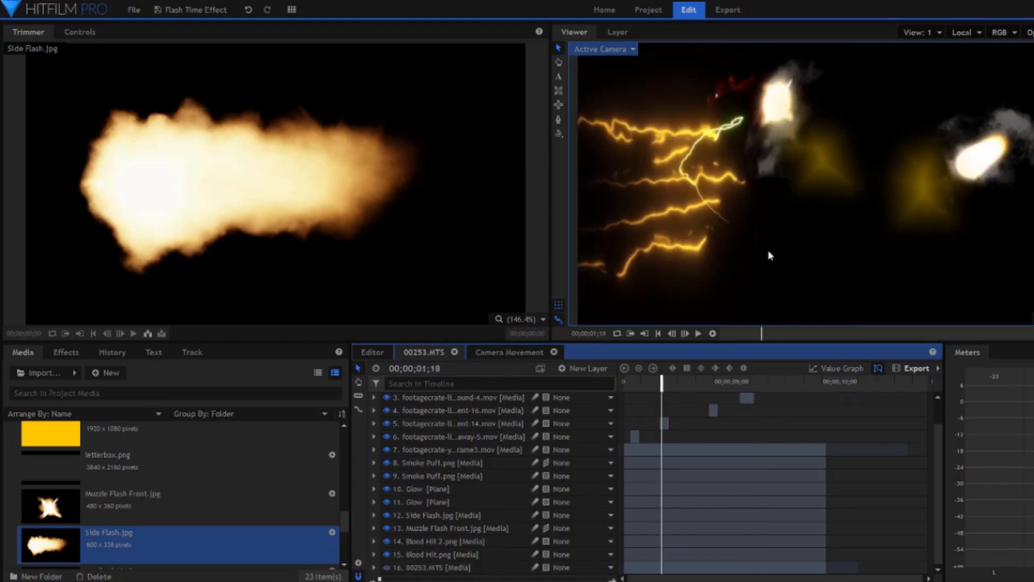
left_click(656, 334)
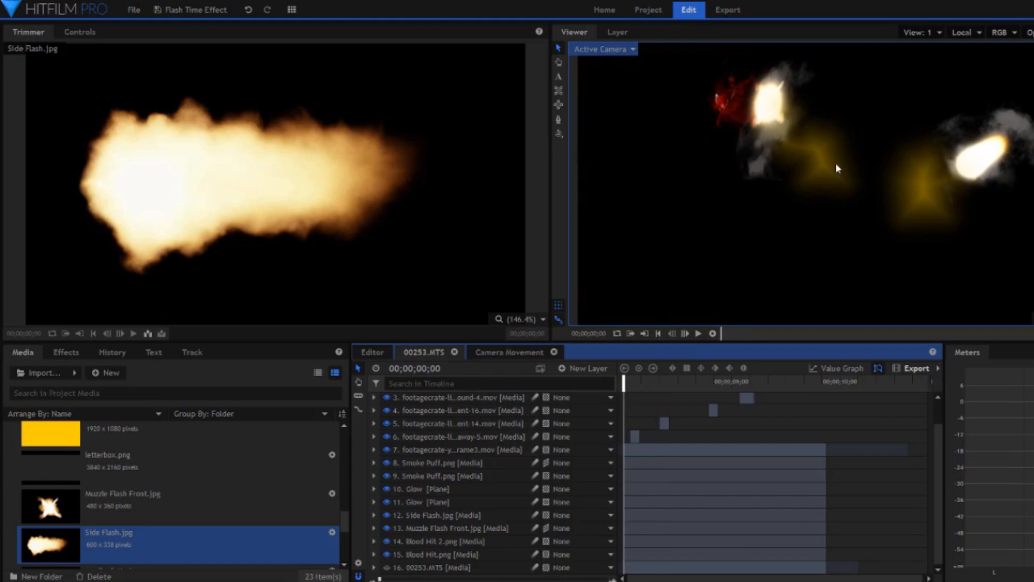
Inspect the first Smoke Puff.png layer and the mask on the upper Glow plane.
left_click(453, 462)
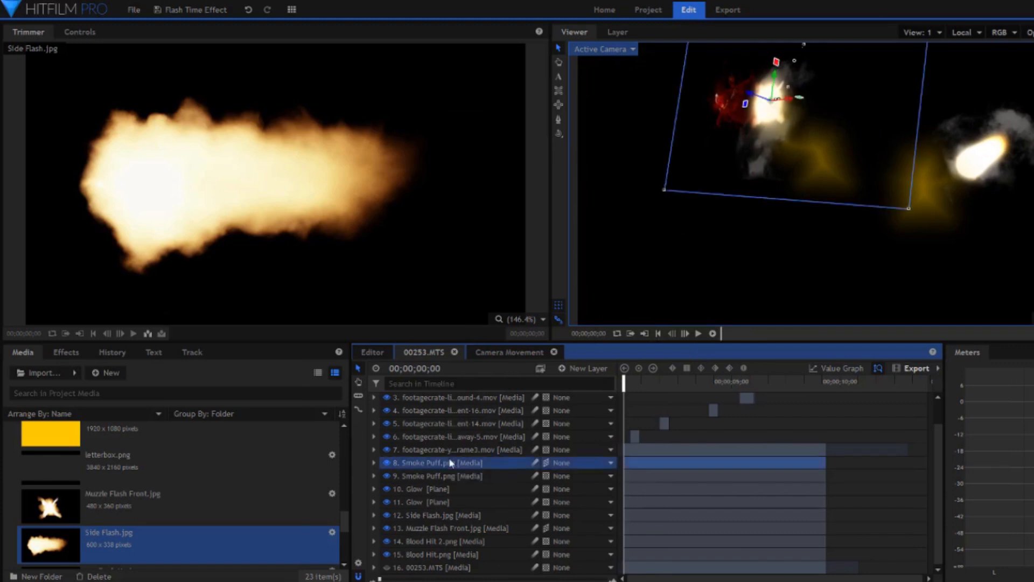
left_click(445, 490)
left_click(374, 489)
left_click(385, 502)
left_click(433, 516)
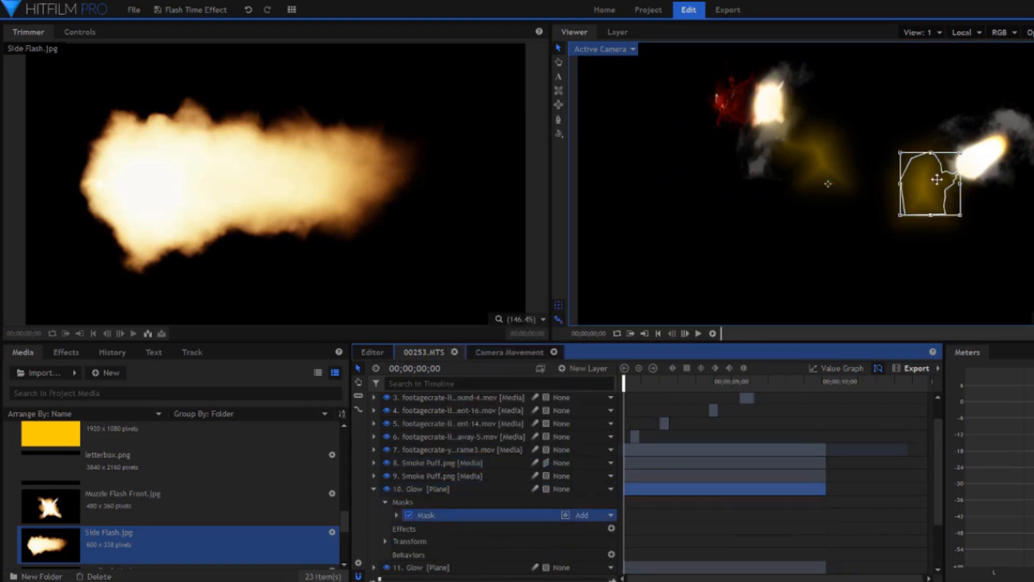
left_click(374, 489)
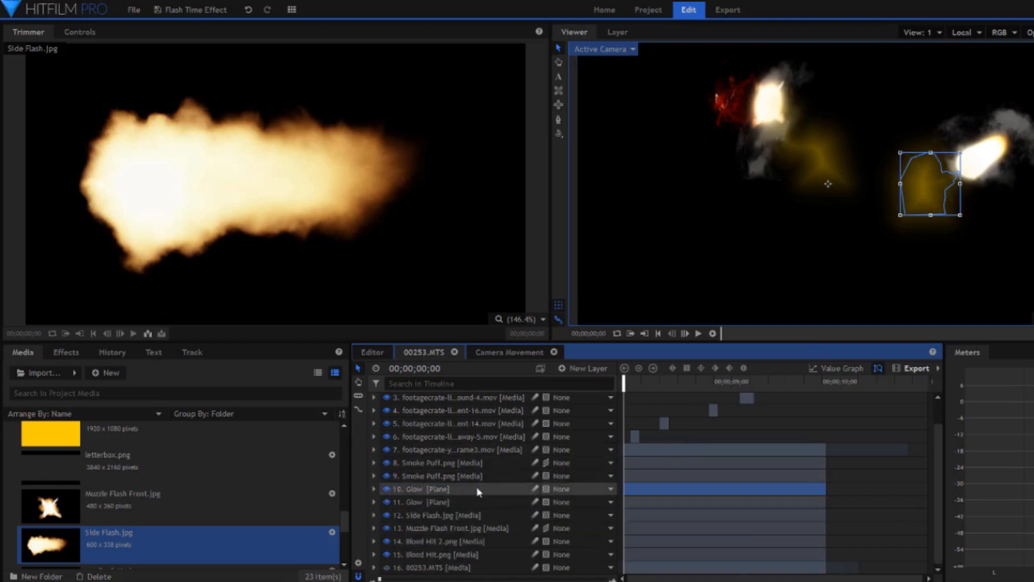
Show the 00253.MTS footage layer again and expand the Muzzle Flash Front.jpg layer's transform keyframes.
left_click(466, 529)
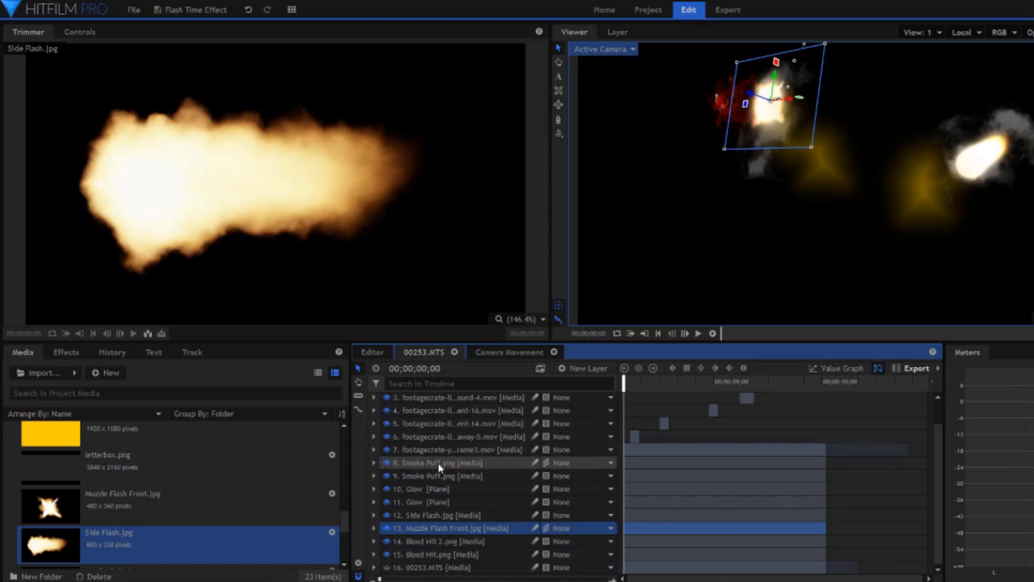
left_click(374, 529)
left_click(385, 568)
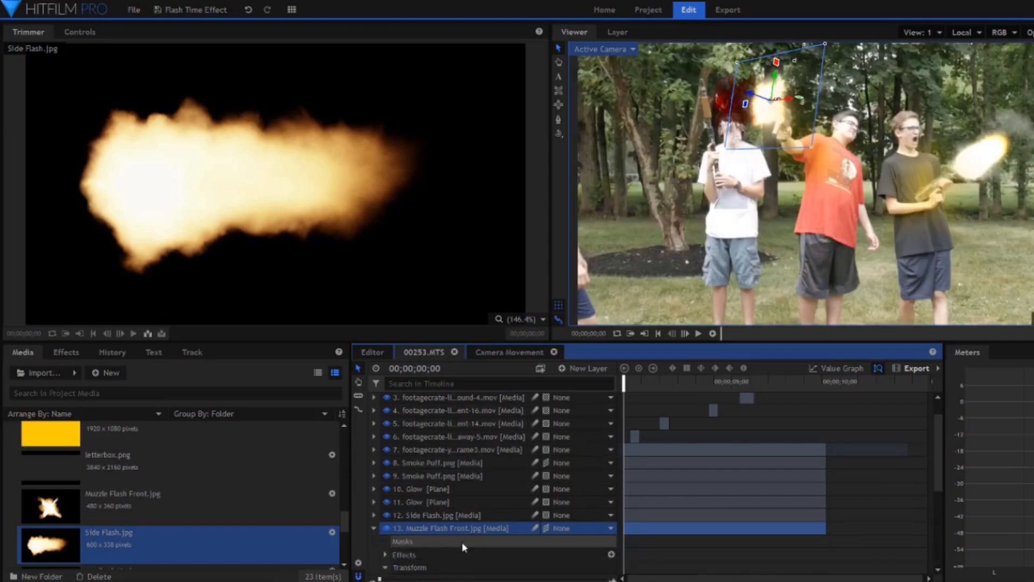
scroll(463, 543, "down", 2)
scroll(461, 542, "down", 3)
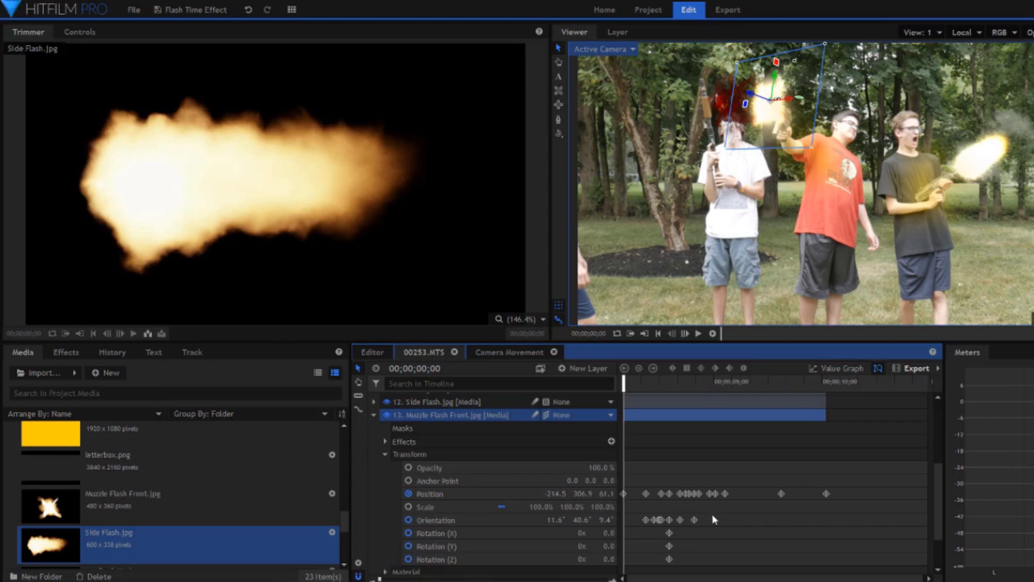
Zoom the timeline in on the Muzzle Flash Front.jpg keyframes and scrub its animation from 00;00;01;08 to 00;00;04;17.
left_click(530, 580)
left_click_drag(528, 579, 425, 576)
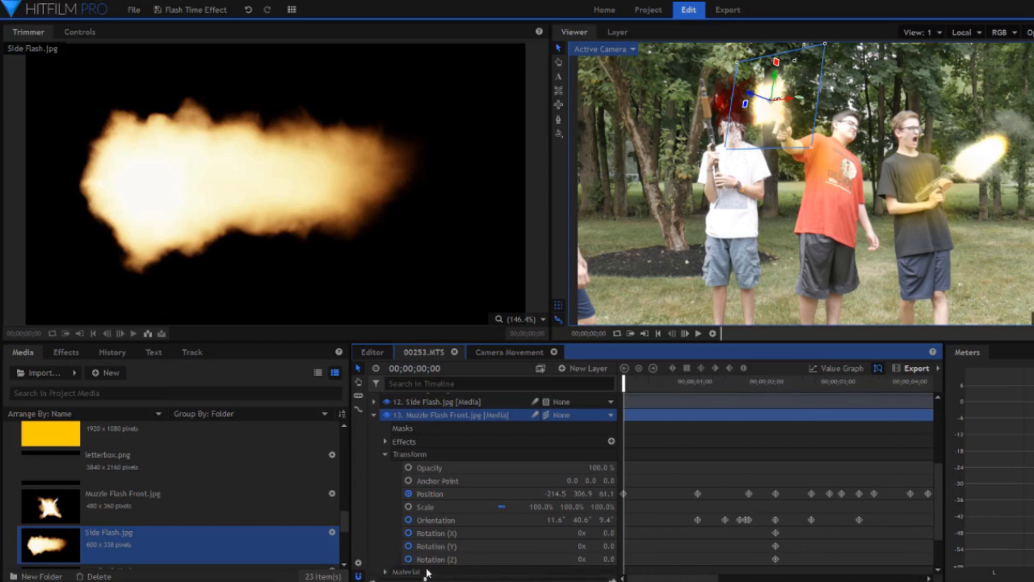
left_click(718, 383)
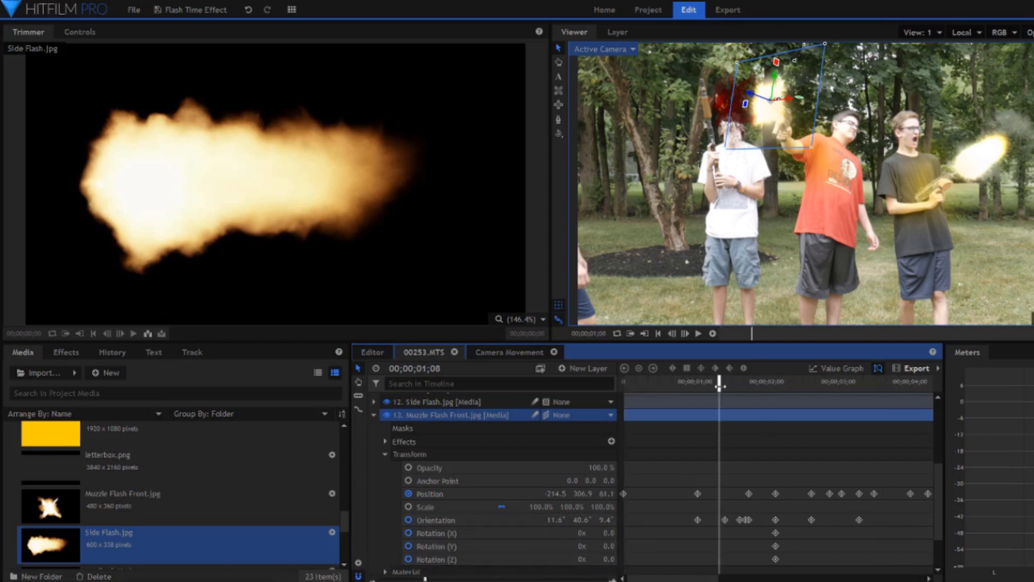
left_click_drag(719, 384, 938, 446)
Inspect the mask path keyframes on the lower Glow plane, scrubbing the shot to 00;00;03;16.
scroll(481, 465, "up", 3)
left_click(479, 466)
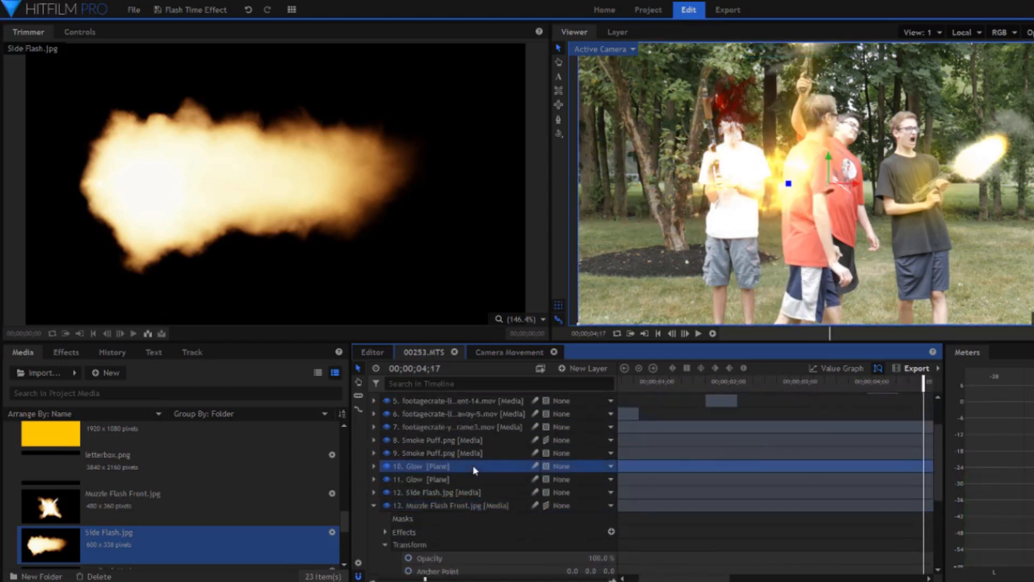
left_click(467, 478)
left_click(374, 479)
left_click(385, 493)
left_click(430, 506)
left_click(397, 506)
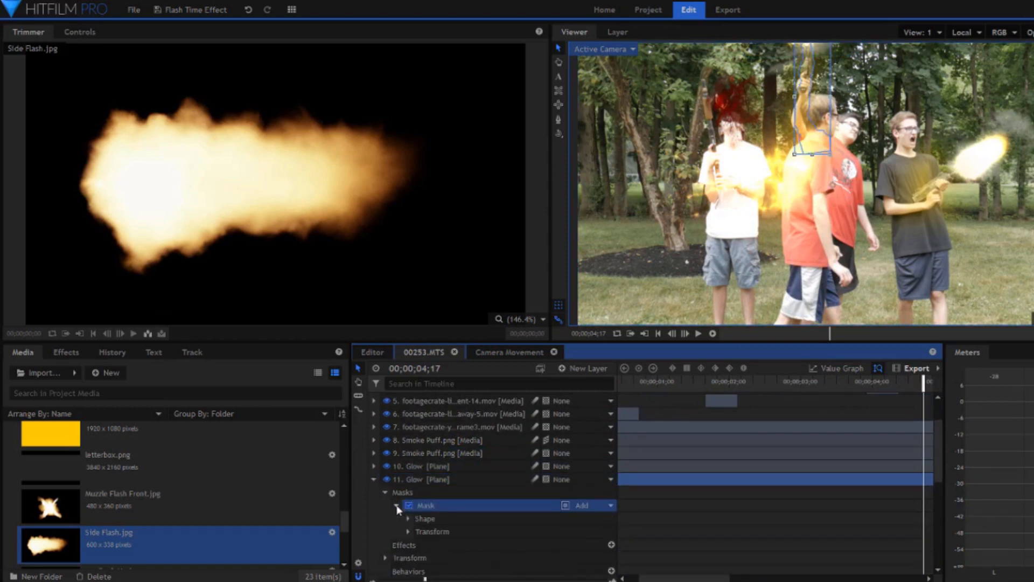
left_click(407, 531)
left_click(493, 510)
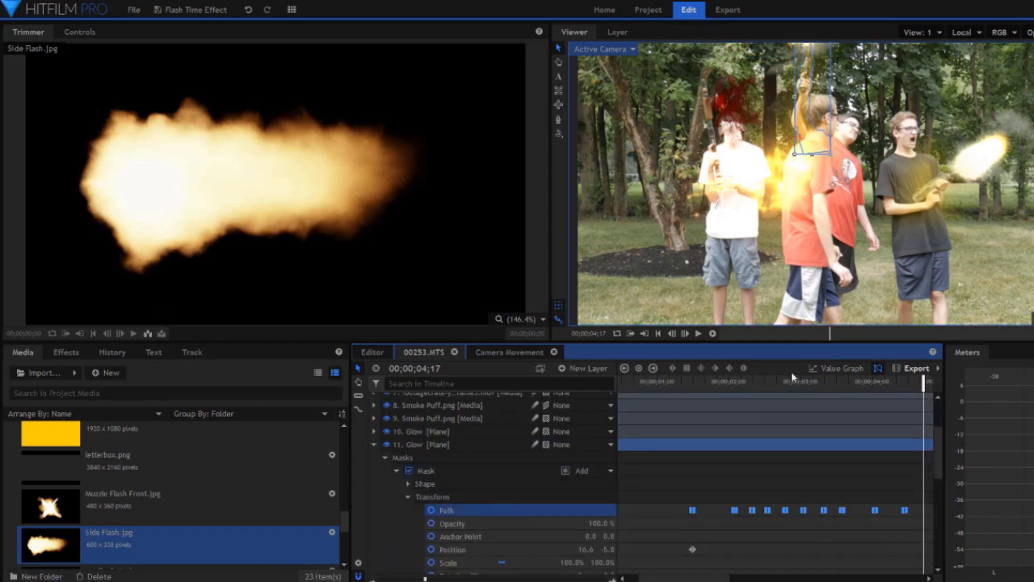
left_click_drag(742, 386, 848, 403)
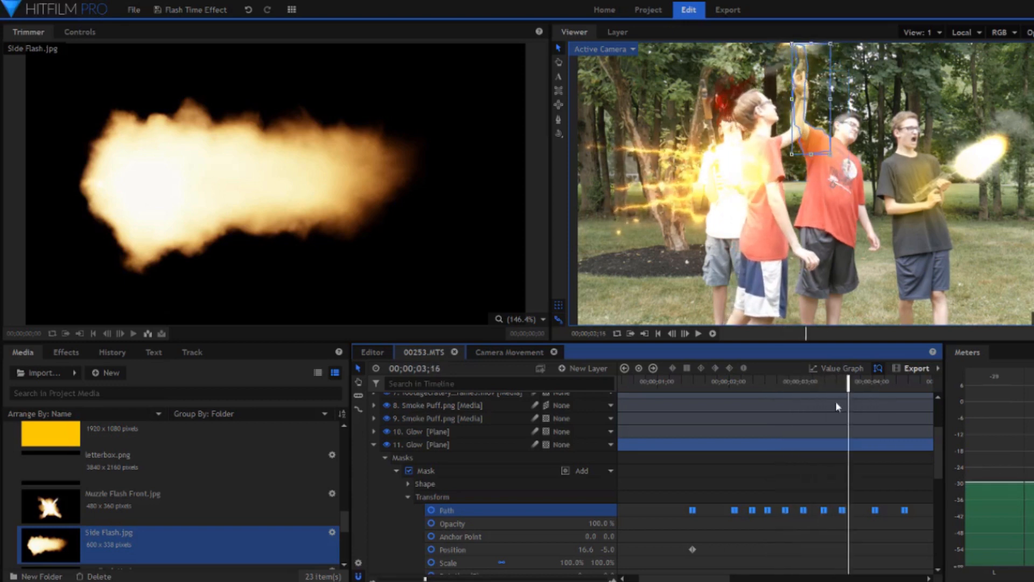
Expand the upper Smoke Puff.png layer's transform keyframes and scrub through its motion.
left_click(428, 419)
left_click(425, 407)
left_click(373, 405)
left_click(386, 445)
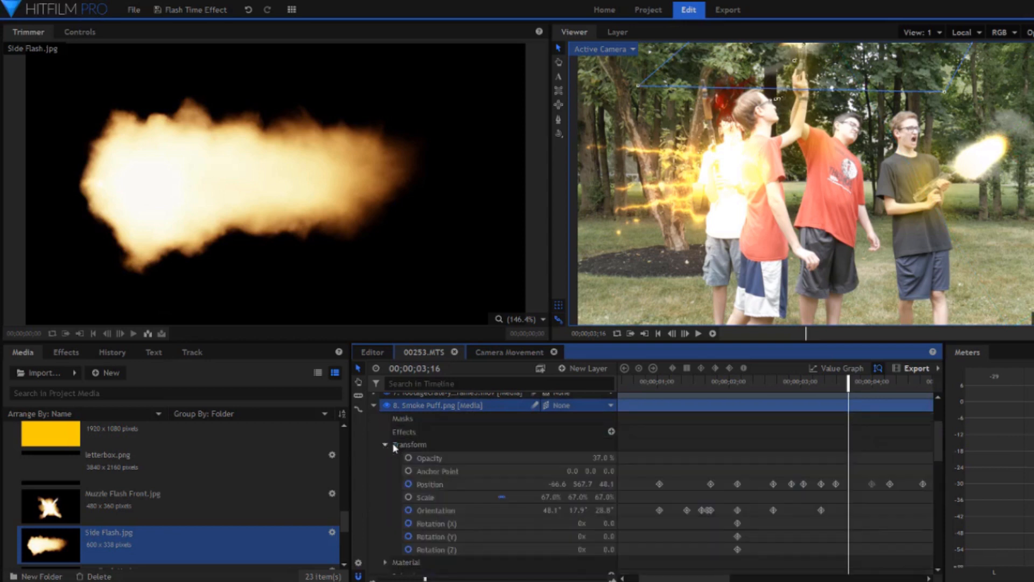
left_click_drag(655, 383, 819, 406)
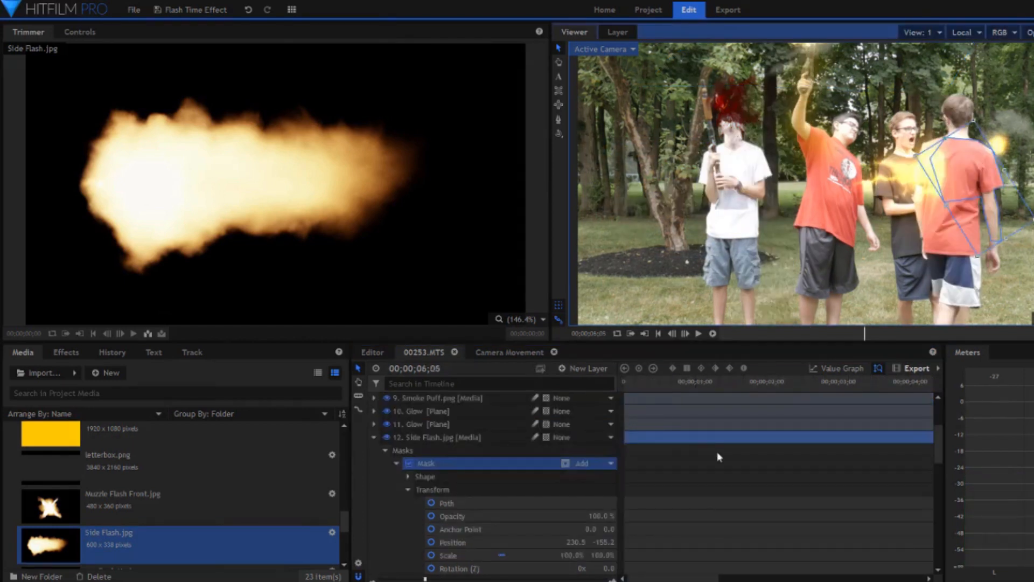
Inspect the Blood Hit.png layer's mask animation, checking the shot from 00;00;00;10 through 00;00;03;19.
left_click(655, 384)
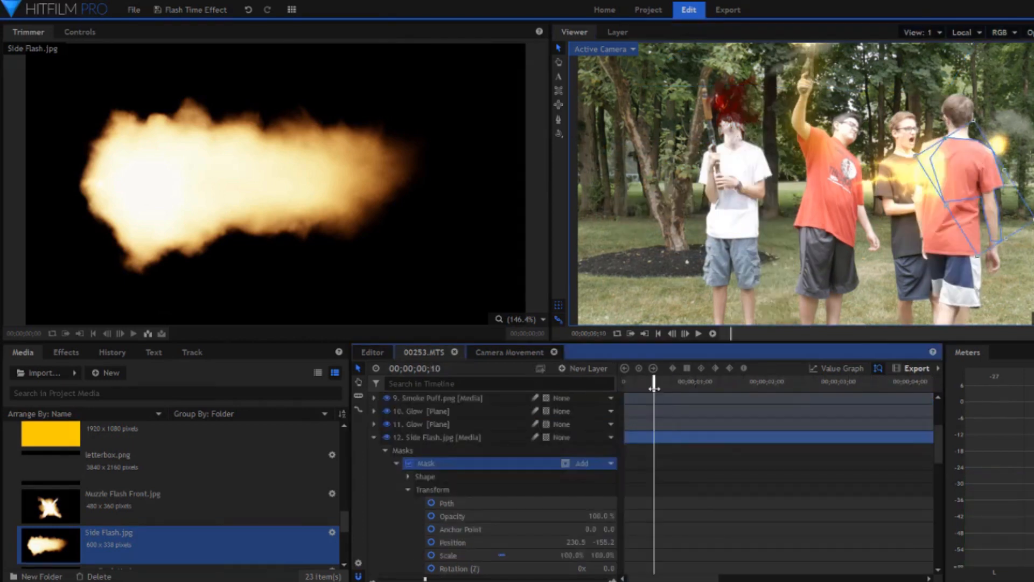
left_click(694, 383)
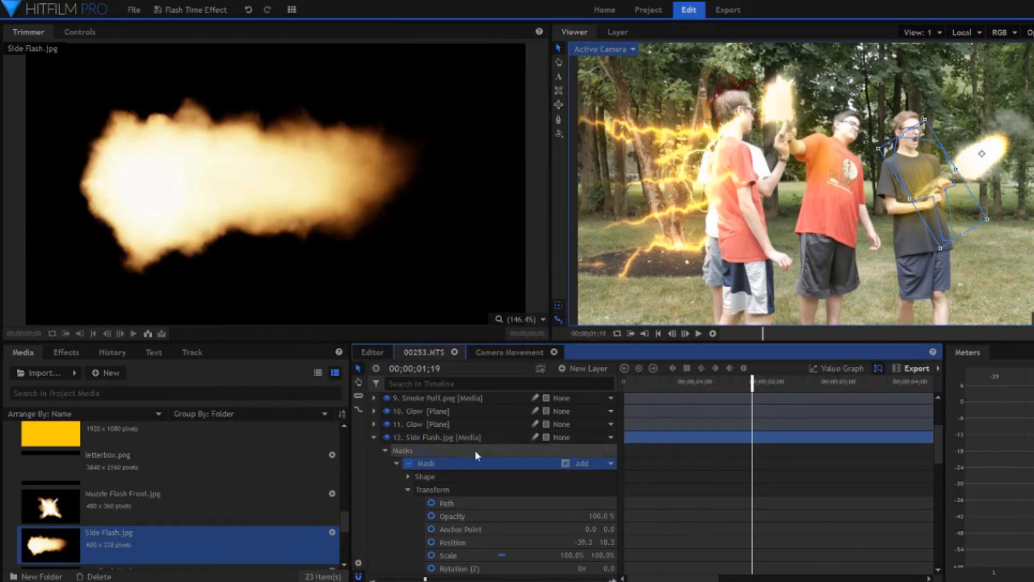
scroll(464, 467, "down", 3)
scroll(464, 467, "down", 5)
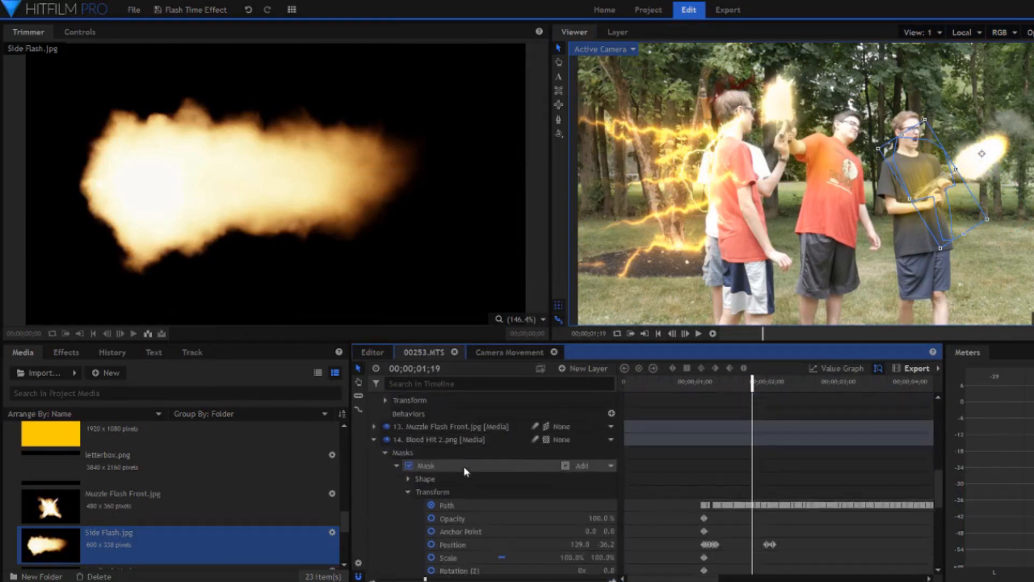
scroll(464, 466, "down", 3)
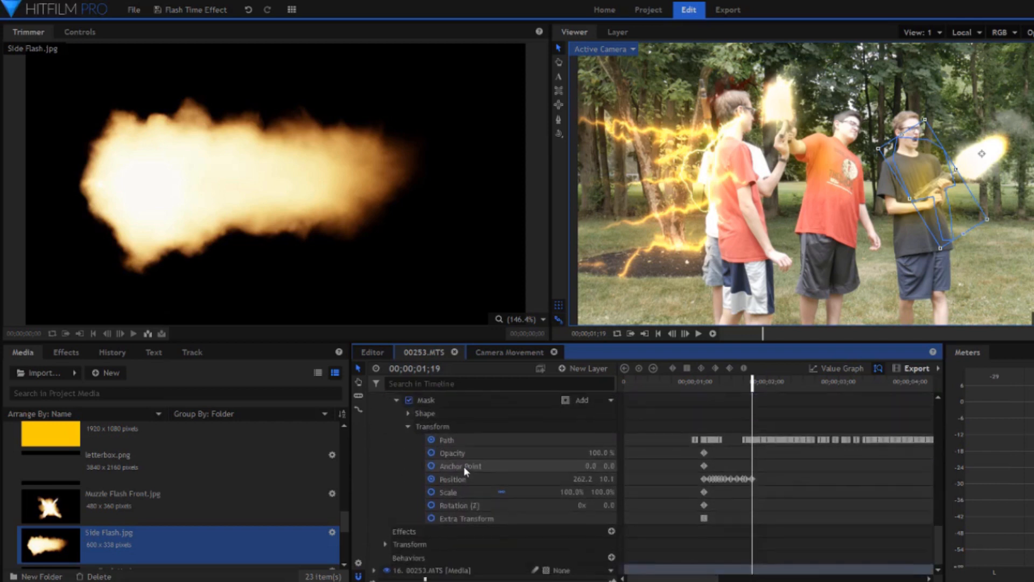
left_click(456, 453)
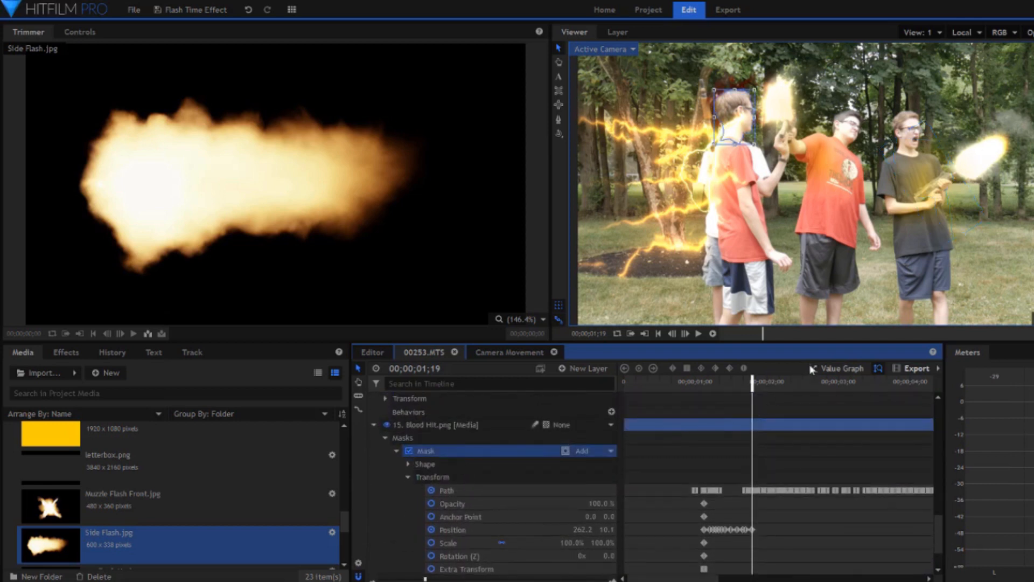
left_click(782, 383)
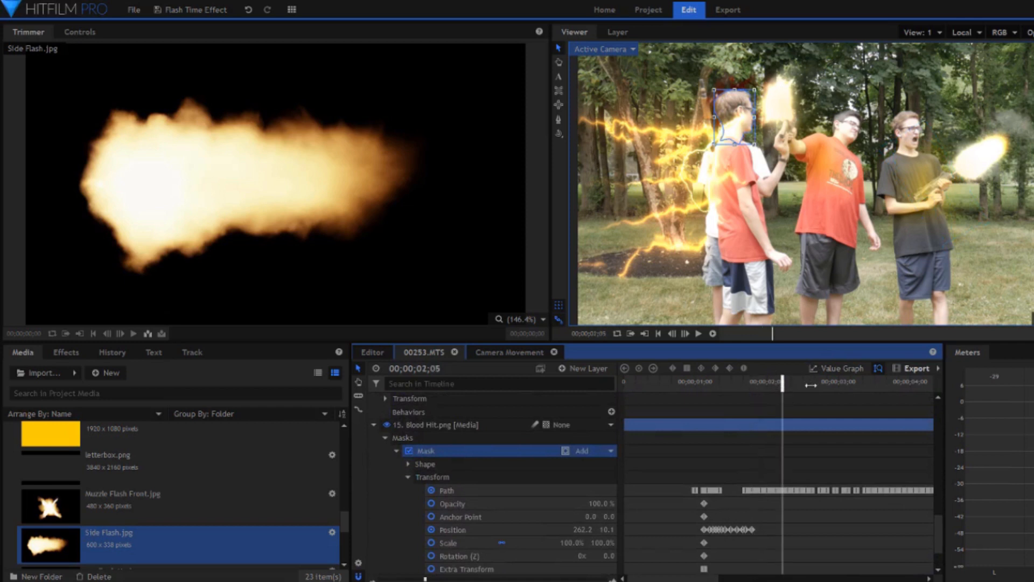
left_click(826, 384)
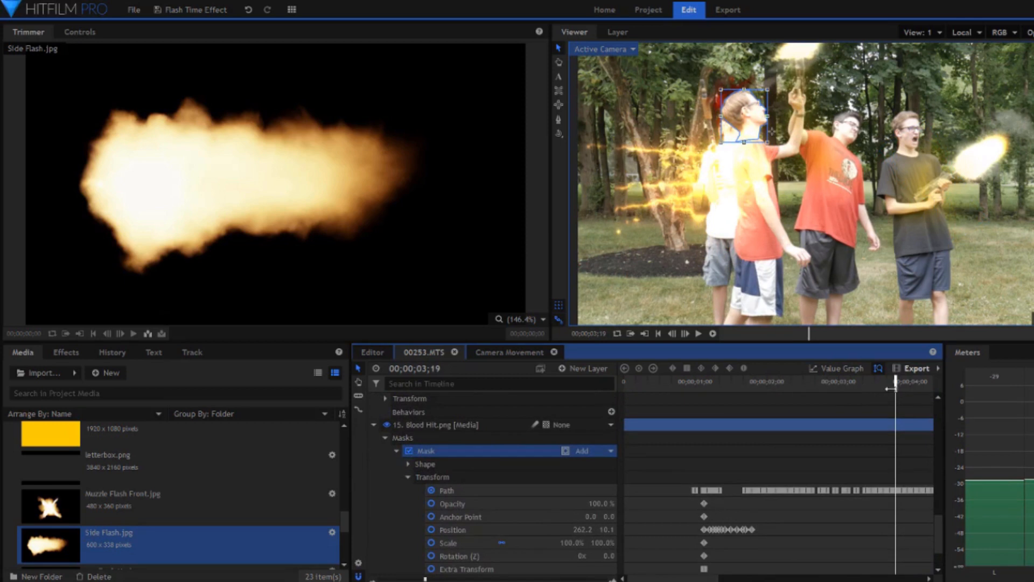
Inspect the Blood Hit 2.png layer's mask path and scrub its animation up to 00;00;03;19.
scroll(692, 437, "up", 4)
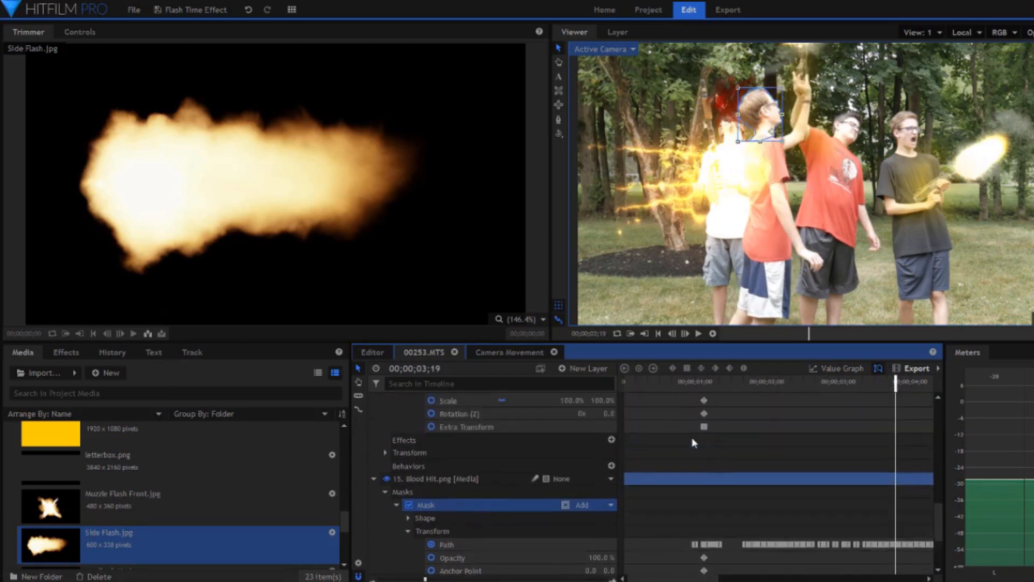
scroll(532, 429, "up", 2)
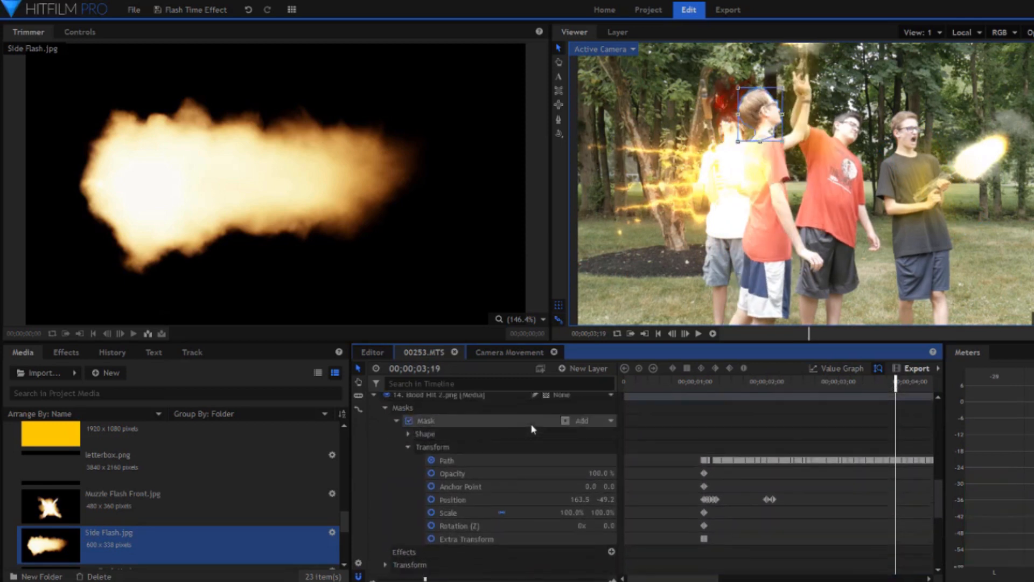
left_click(497, 459)
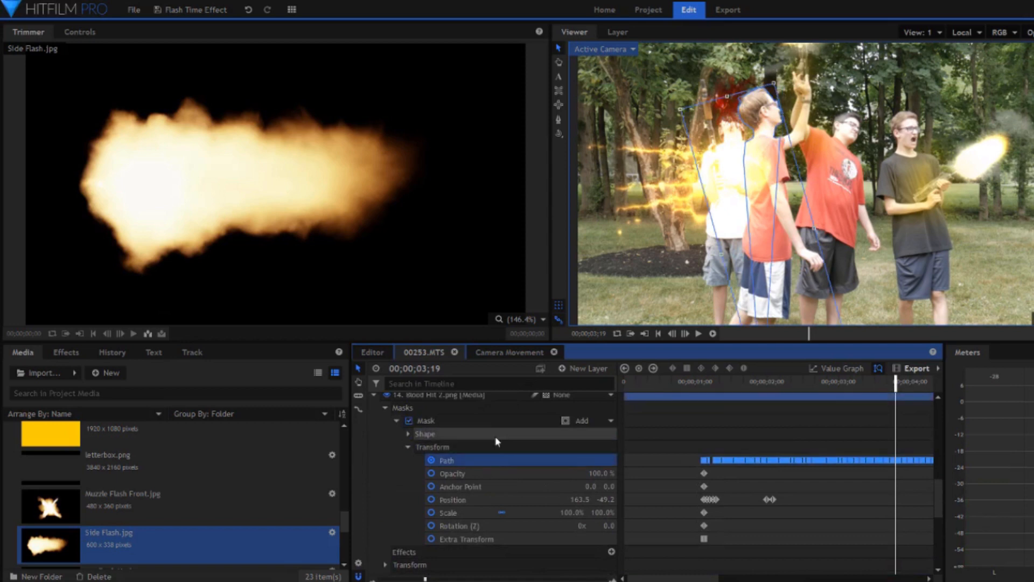
left_click(784, 386)
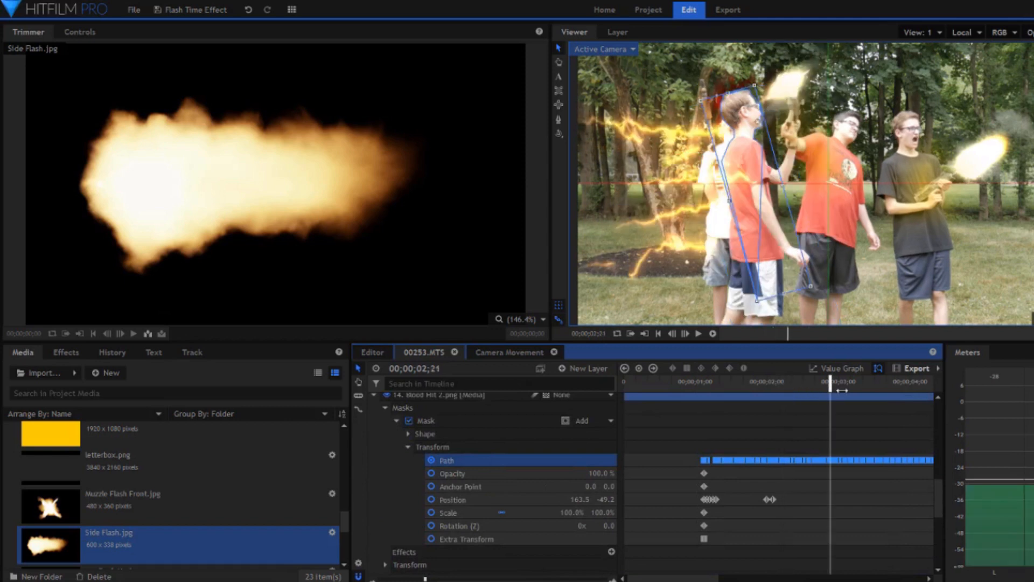
left_click(895, 385)
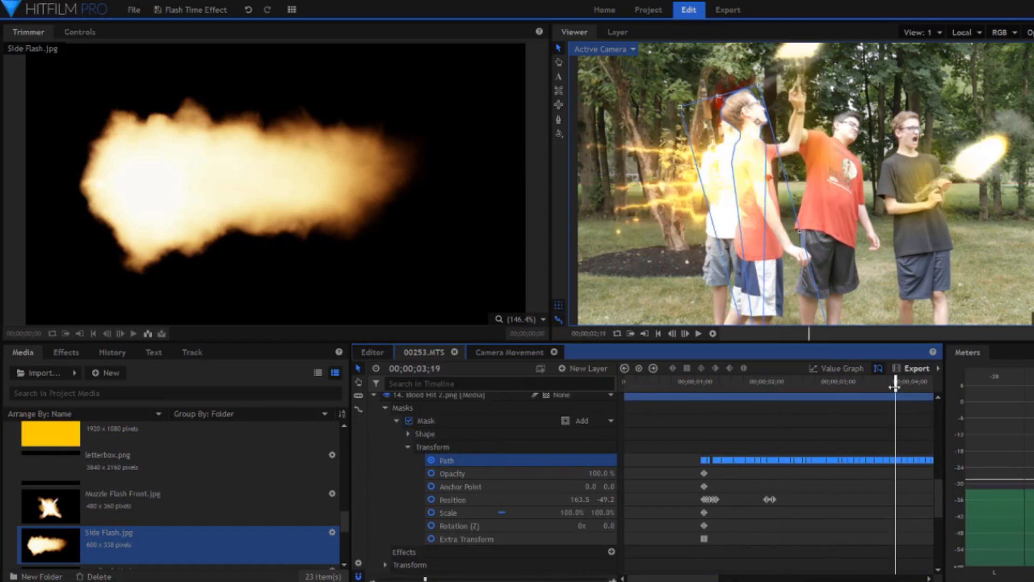
Inspect the Side Flash.jpg layer's mask keyframes and check the mask at 00;00;06;00, 00;00;06;16 and 00;00;07;02.
scroll(771, 477, "up", 5)
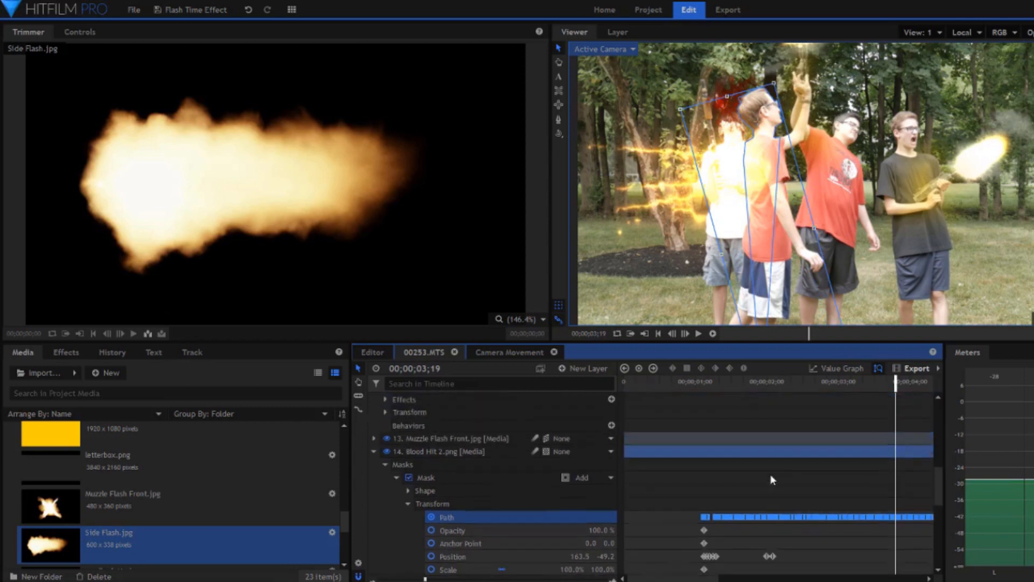
scroll(771, 474, "up", 4)
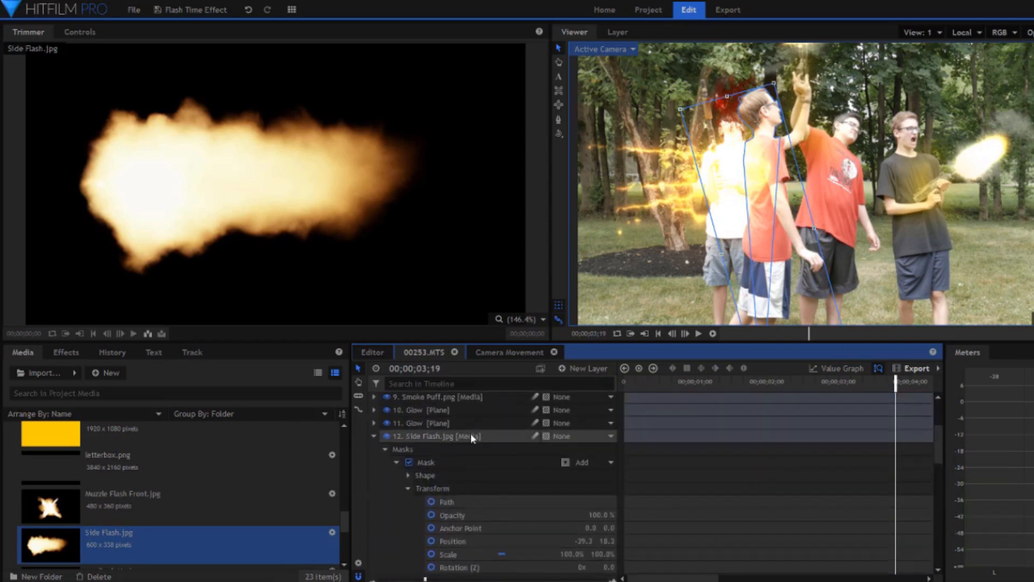
left_click(470, 436)
scroll(768, 482, "right", 10)
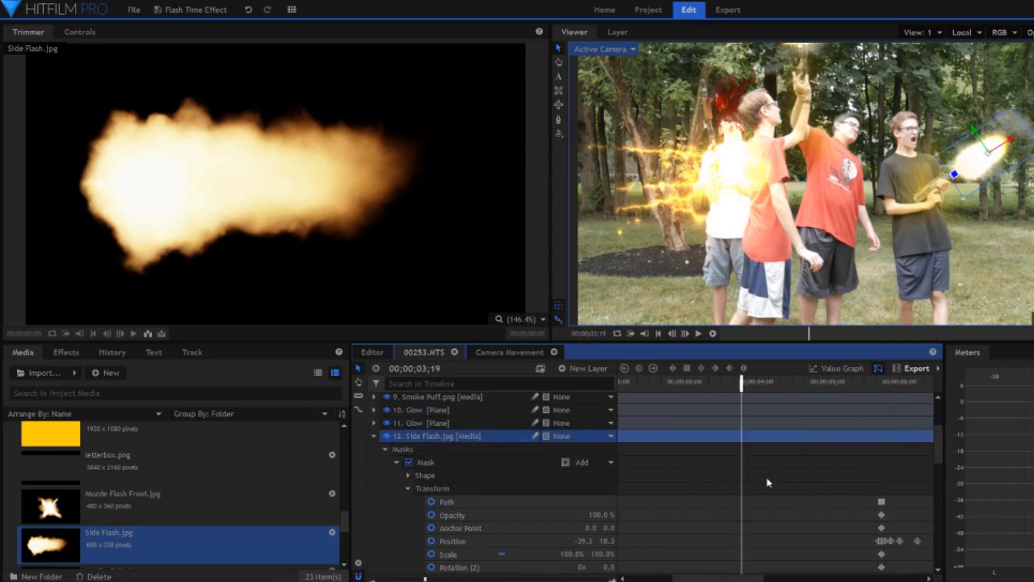
scroll(768, 482, "left", 1)
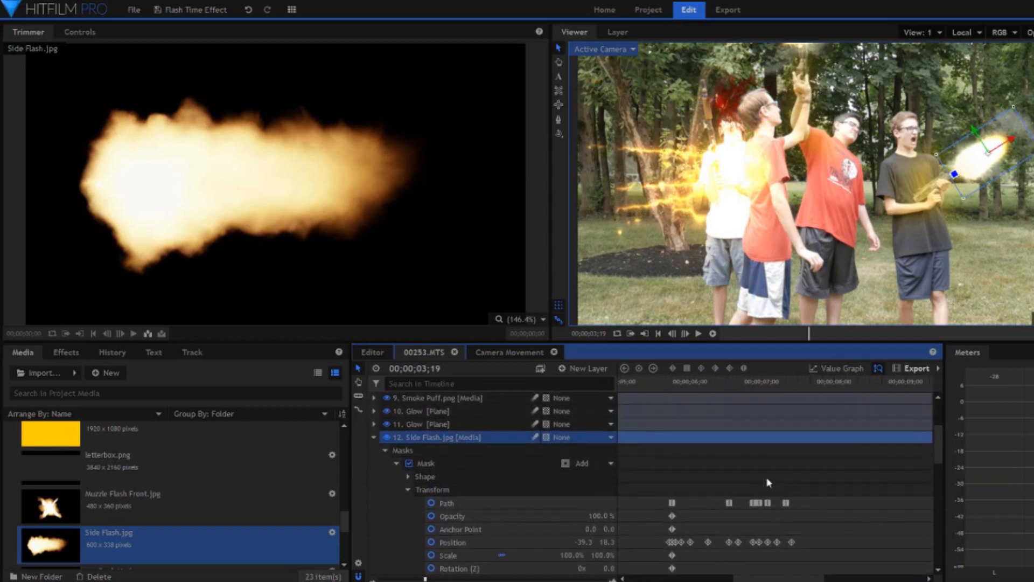
left_click(454, 466)
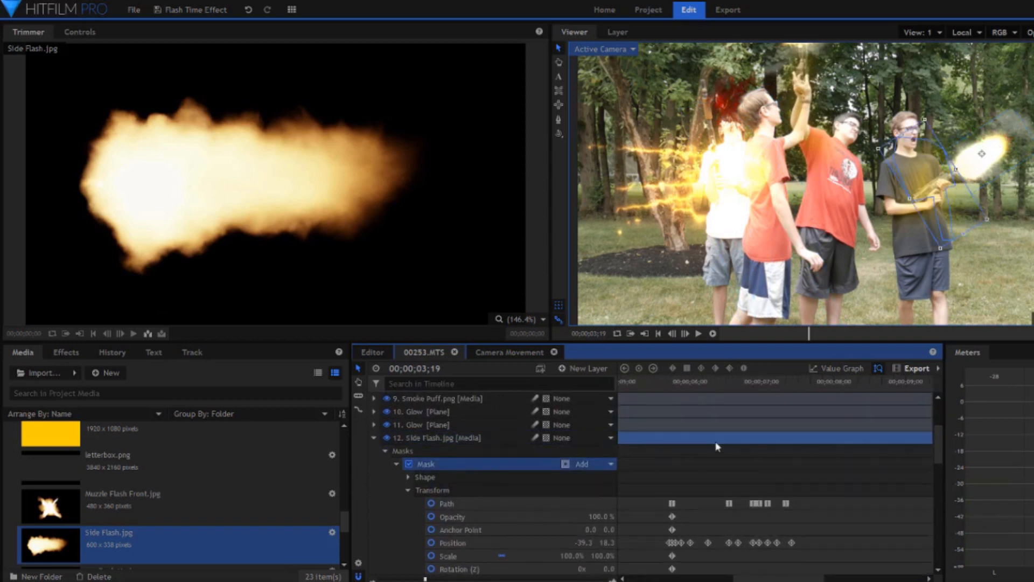
left_click(691, 384)
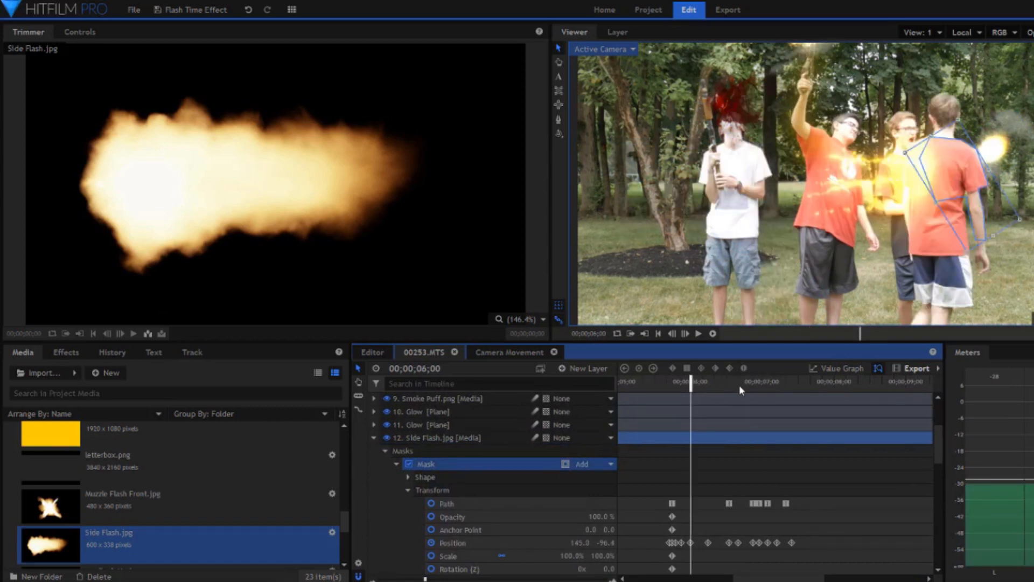
left_click(739, 385)
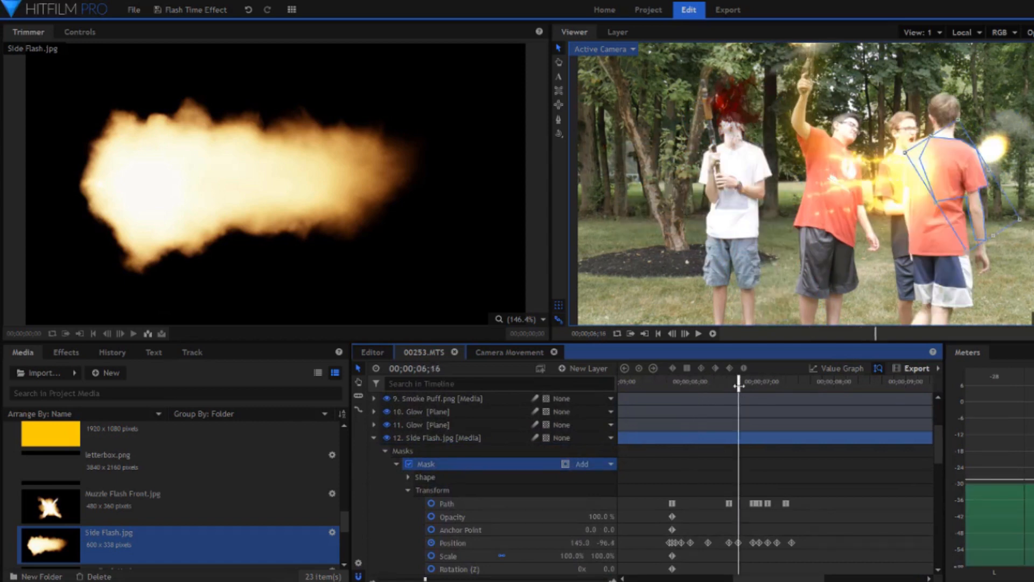
left_click(770, 384)
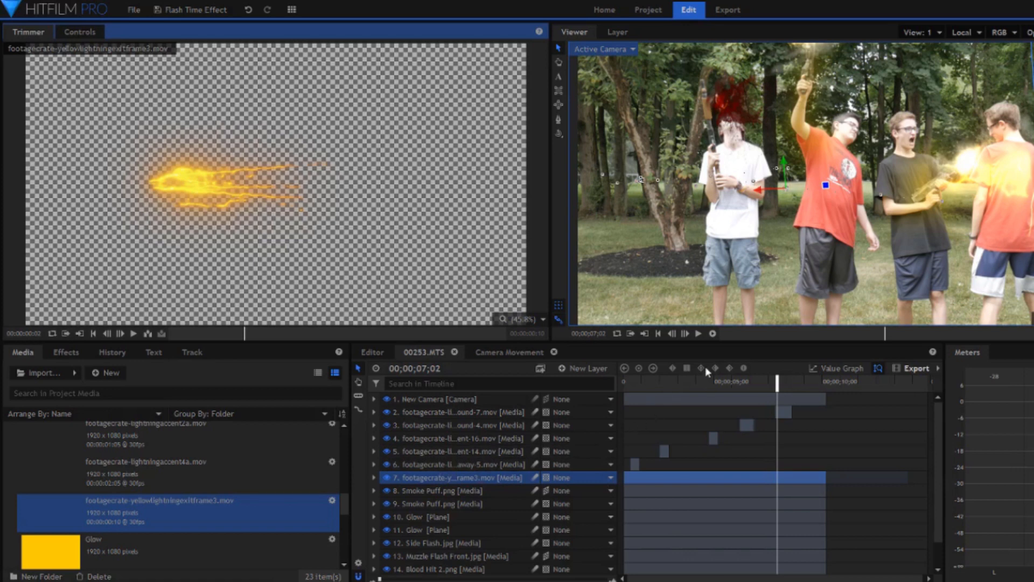
Move to 00;00;03;15 and check the speed and duration settings of the footagecrate-yellowlightningexitframe3.mov layer.
left_click(702, 384)
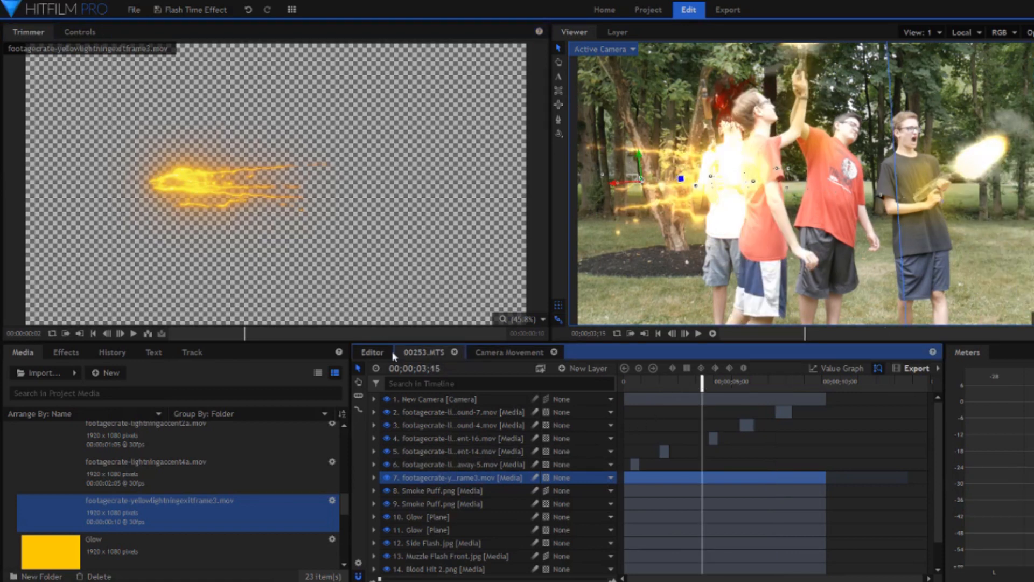
right_click(437, 478)
left_click(500, 331)
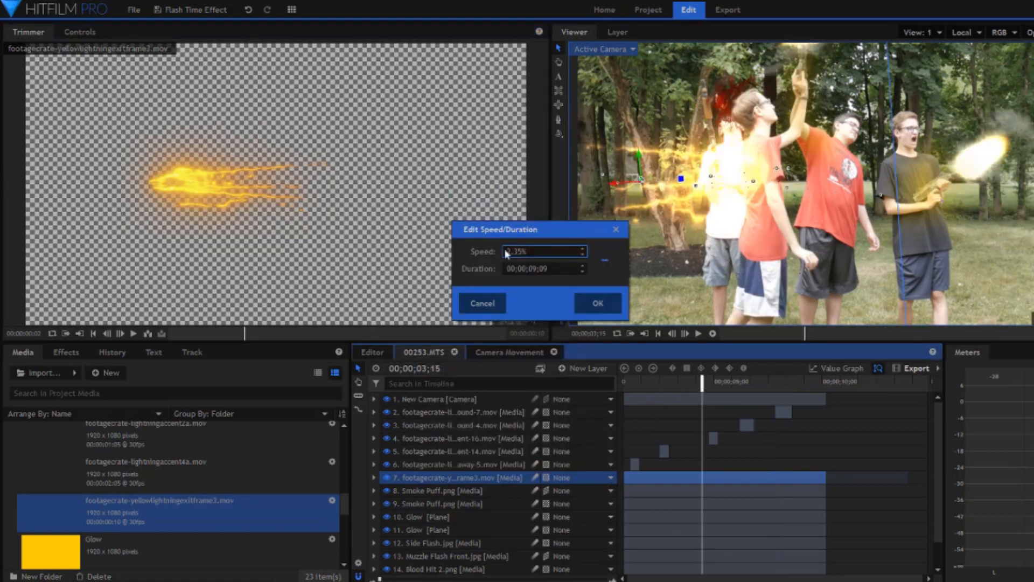
left_click(592, 304)
Check the blend options of the footagecrate-yellowlightningexitframe3.mov layer and scrub through its position keyframes up to 00;00;07;15.
right_click(468, 478)
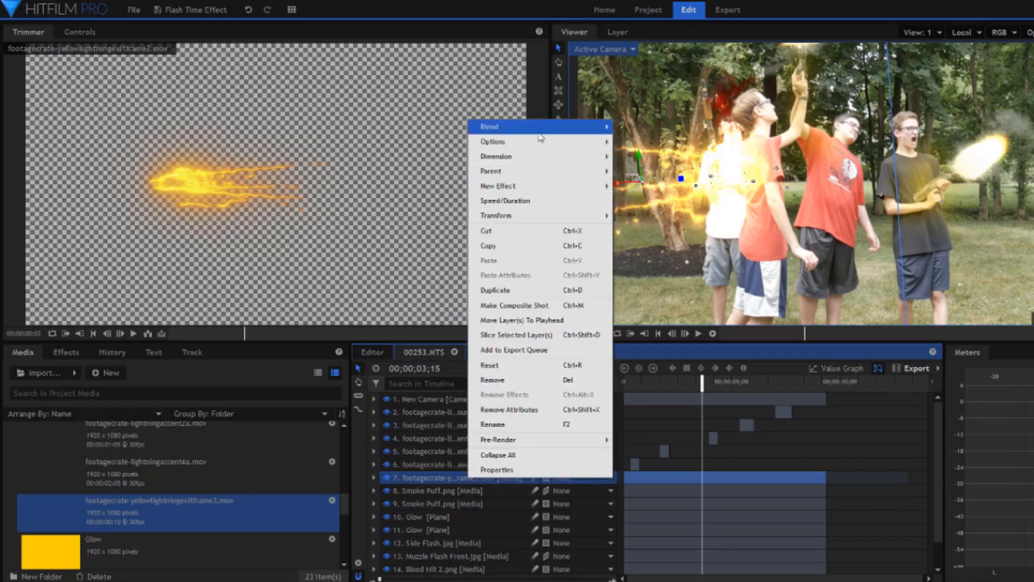
key("Escape")
left_click(374, 478)
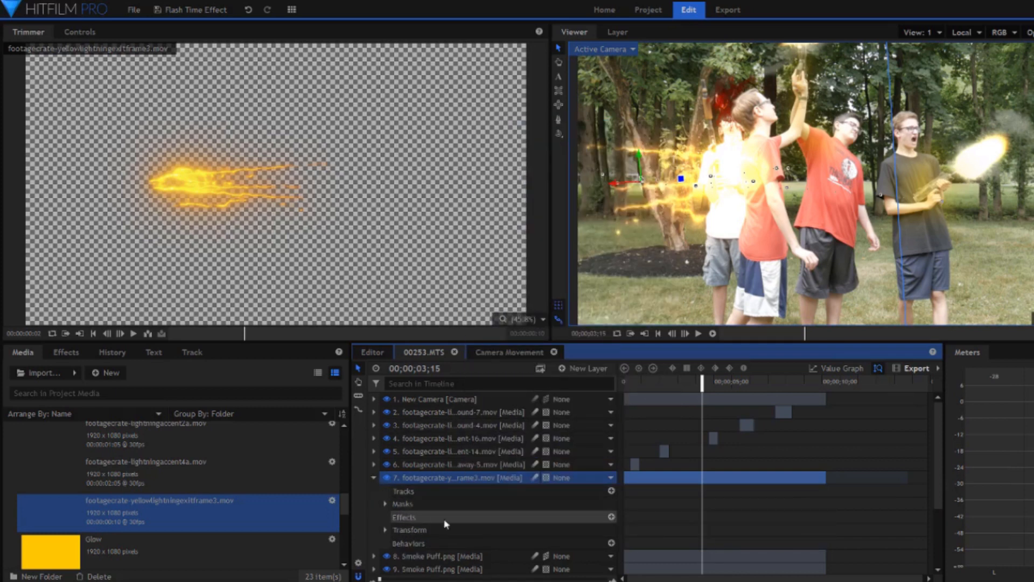
left_click(385, 530)
scroll(439, 523, "down", 5)
left_click(432, 446)
left_click_drag(655, 390, 844, 390)
scroll(491, 466, "up", 5)
Preview the source clips footagecrate-lightningaccent4a.mov and footagecrate-lightning-arc-ground-away-5.mov.
left_click(492, 465)
left_click(244, 479)
left_click(239, 334)
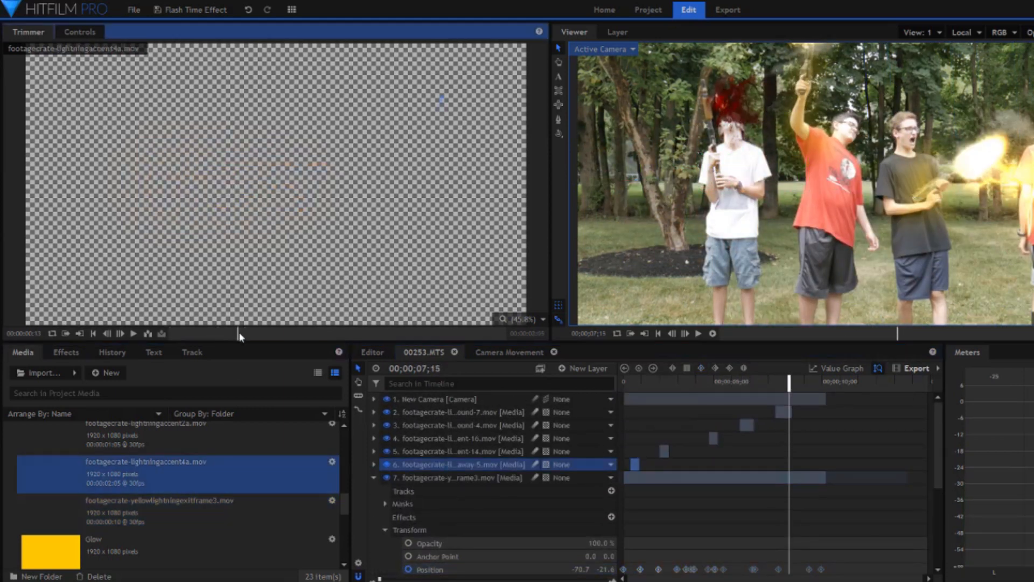
scroll(296, 463, "up", 3)
left_click(296, 477)
left_click(324, 334)
Inspect the Color Vibrance effect and blend options of the footagecrate-lightning-arc-ground-away-5.mov layer at 00;00;00;14.
left_click_drag(639, 382, 635, 383)
left_click(91, 34)
left_click(20, 144)
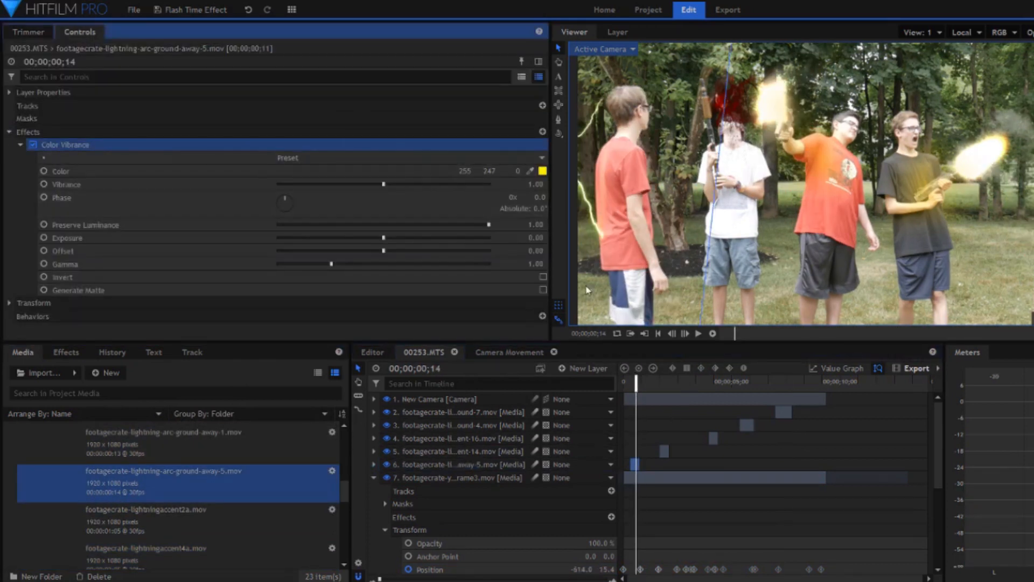
left_click(427, 465)
right_click(426, 464)
mouse_move(549, 112)
left_click(589, 127)
Check where the footagecrate-lightning-arc-ground-4.mov and footagecrate-lightning-arc-ground-7.mov layers appear in the shot.
left_click(664, 451)
left_click(747, 425)
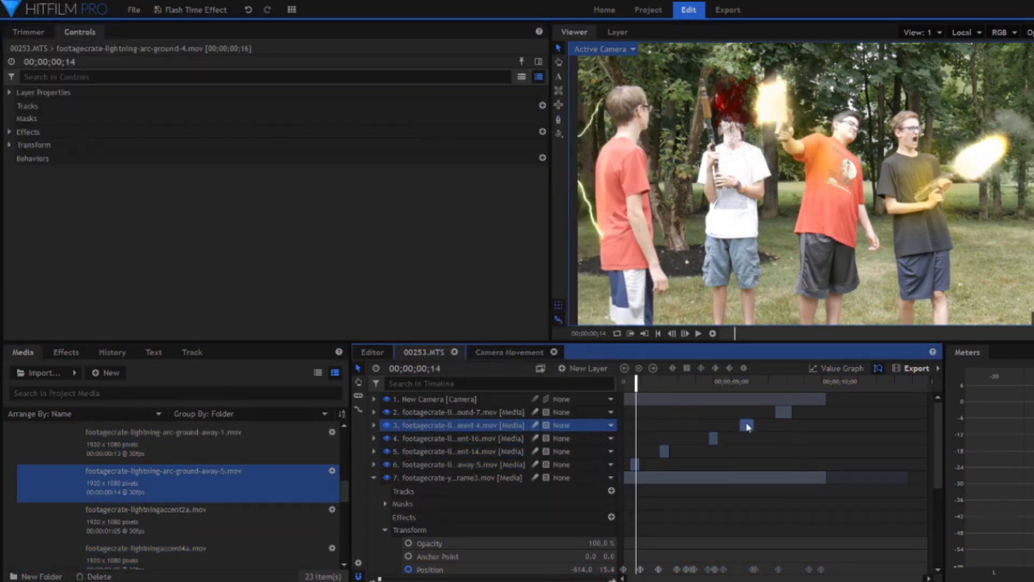
left_click(783, 412)
left_click(744, 381)
left_click(746, 425)
left_click(785, 382)
left_click(783, 412)
Check the lightning accent 16 and 14 layers in the shot from 00;00;04;02 back to 00;00;00;13.
left_click(713, 382)
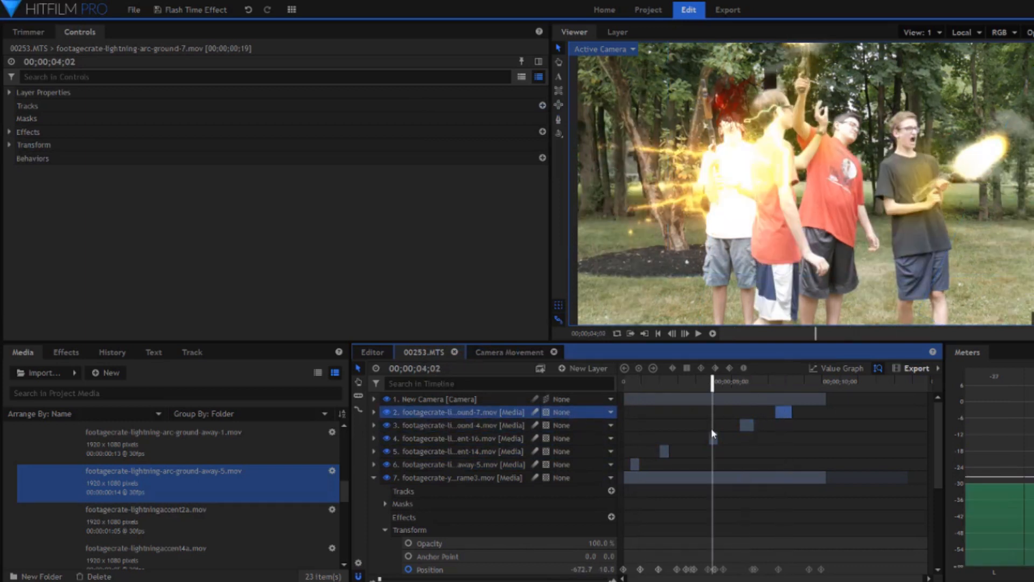
left_click(713, 438)
left_click(663, 382)
left_click(664, 450)
left_click(636, 382)
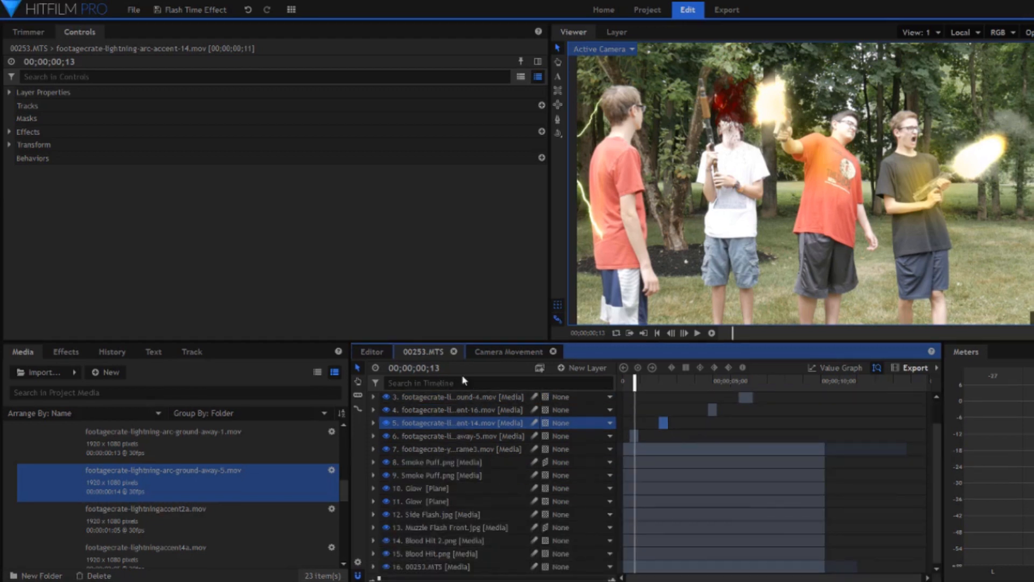
Inspect the 00253.MTS layer's scale and position keyframes in the Camera Movement composite, scrubbing the animation up to 00;00;09;19.
left_click(508, 351)
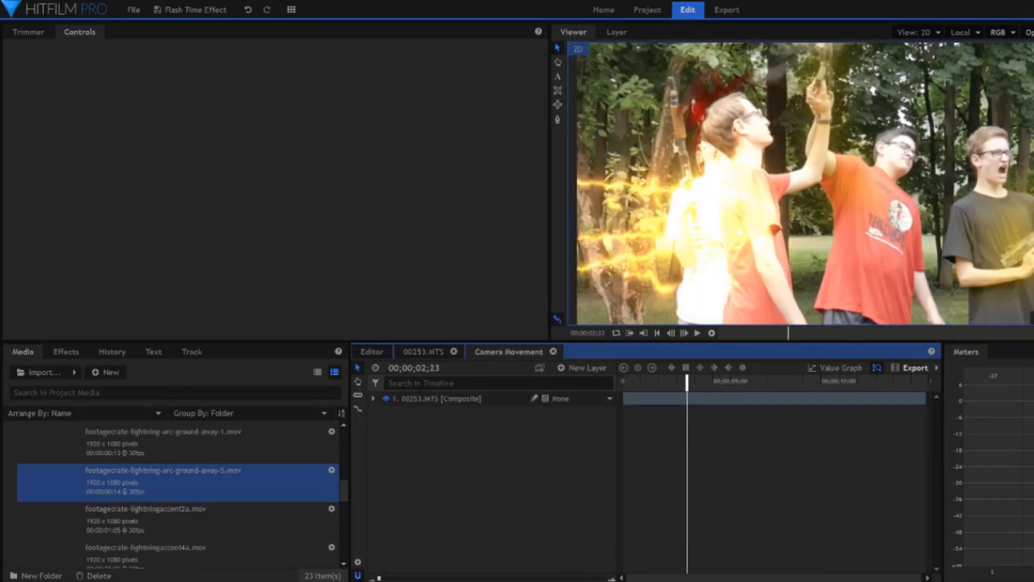
left_click(441, 398)
left_click(10, 131)
left_click(78, 184)
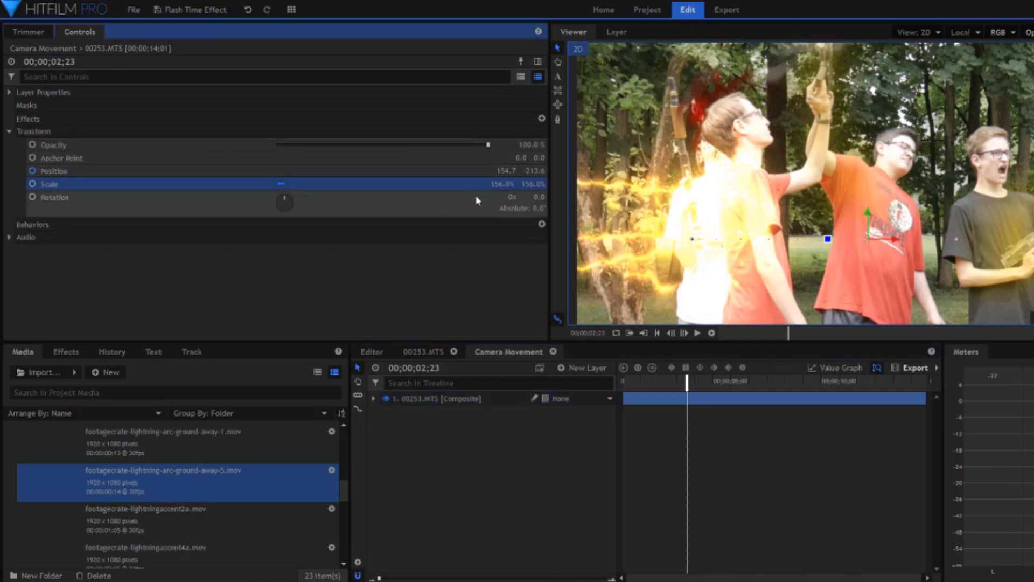
left_click(323, 171)
left_click(373, 399)
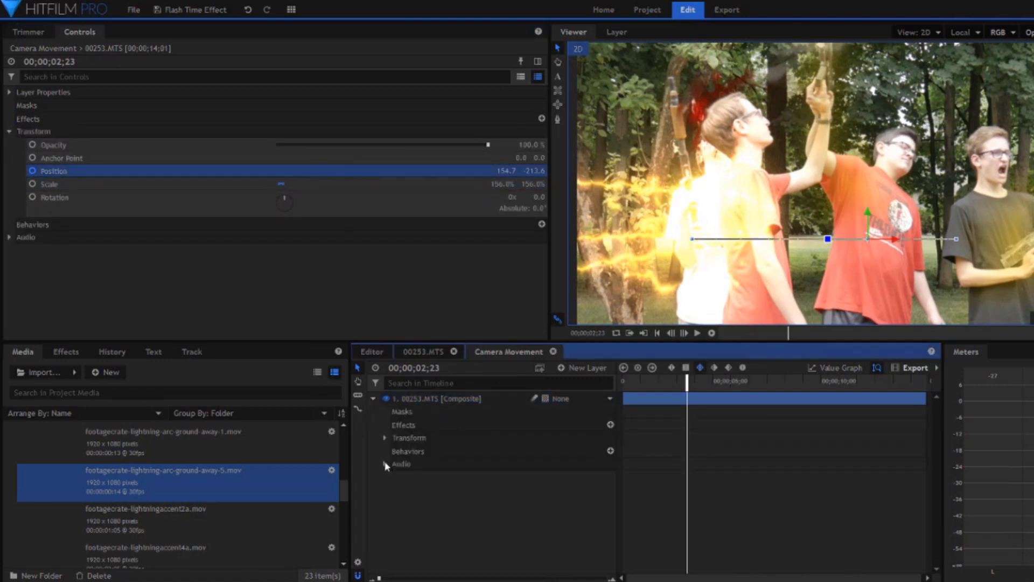
left_click(385, 438)
left_click_drag(633, 385, 837, 473)
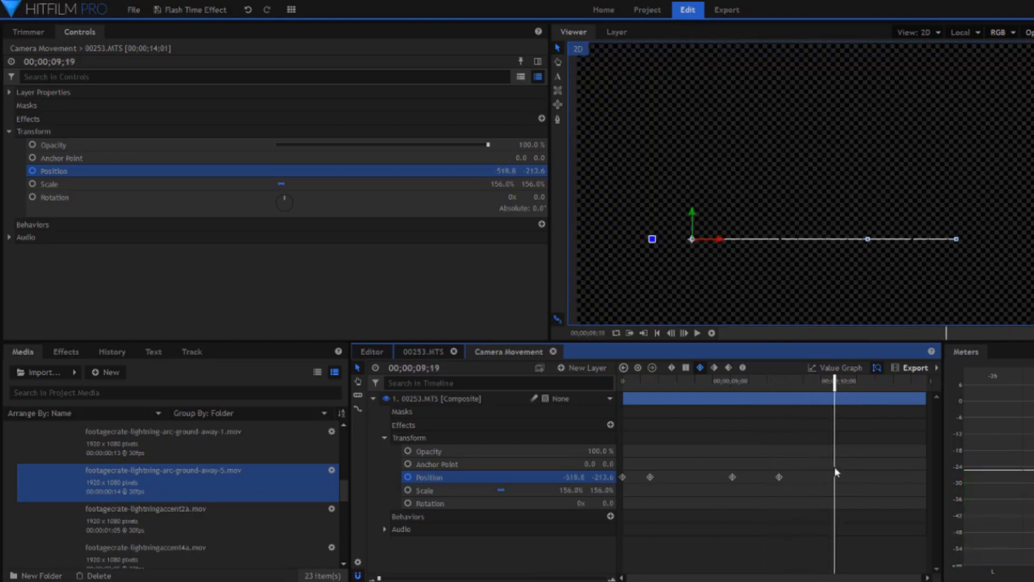
left_click(374, 399)
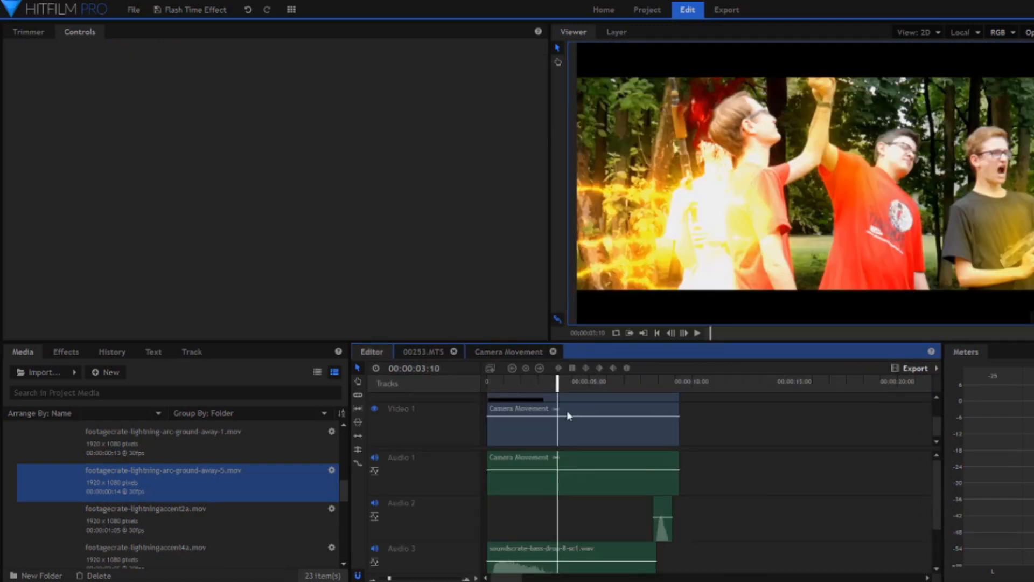
Inspect the Hue, Saturation & Lightness and Brightness & Contrast effects on the Camera Movement clip in the Editor timeline.
left_click(567, 412)
left_click(7, 119)
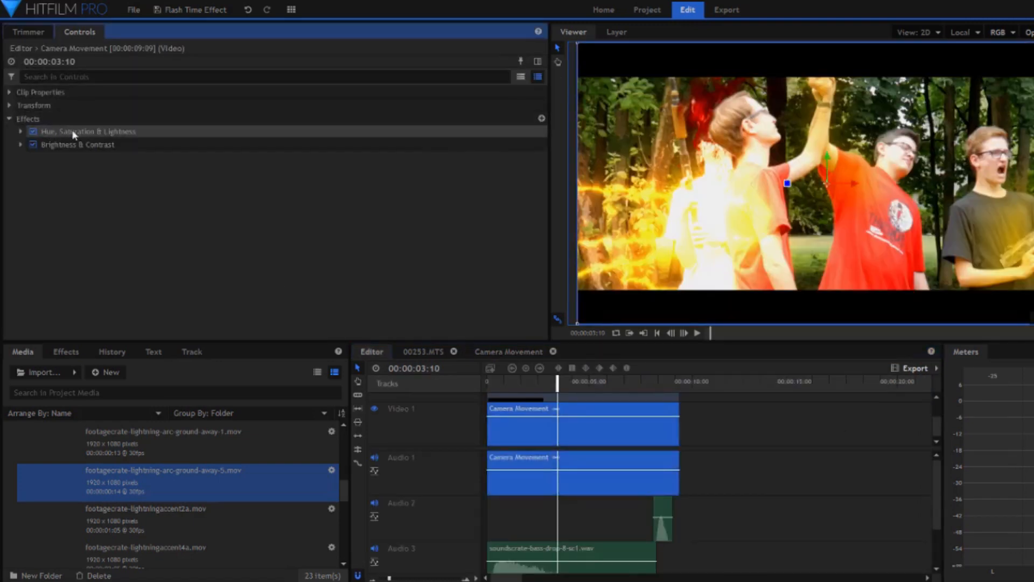
left_click(80, 132)
left_click(82, 145)
left_click(181, 206)
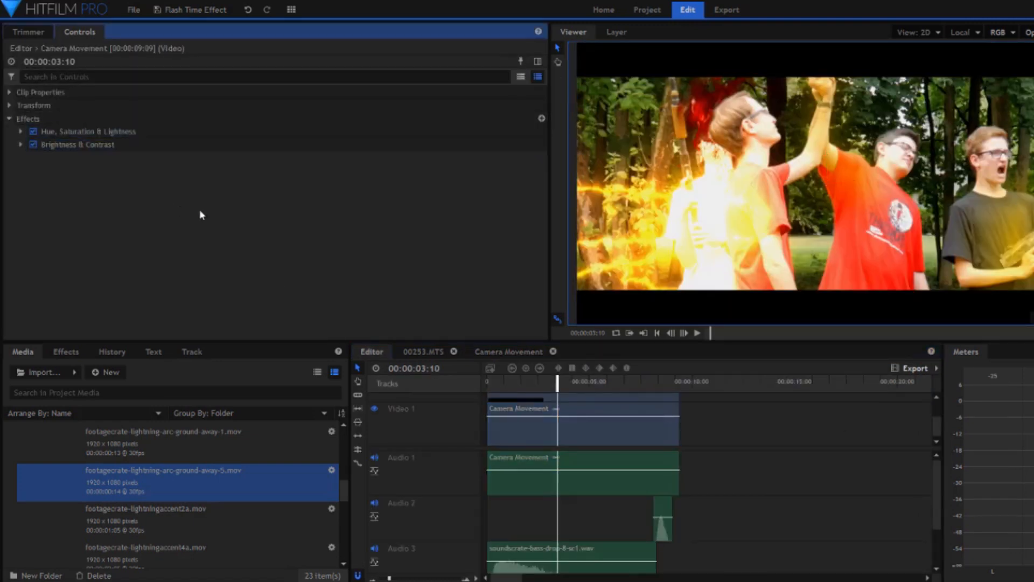